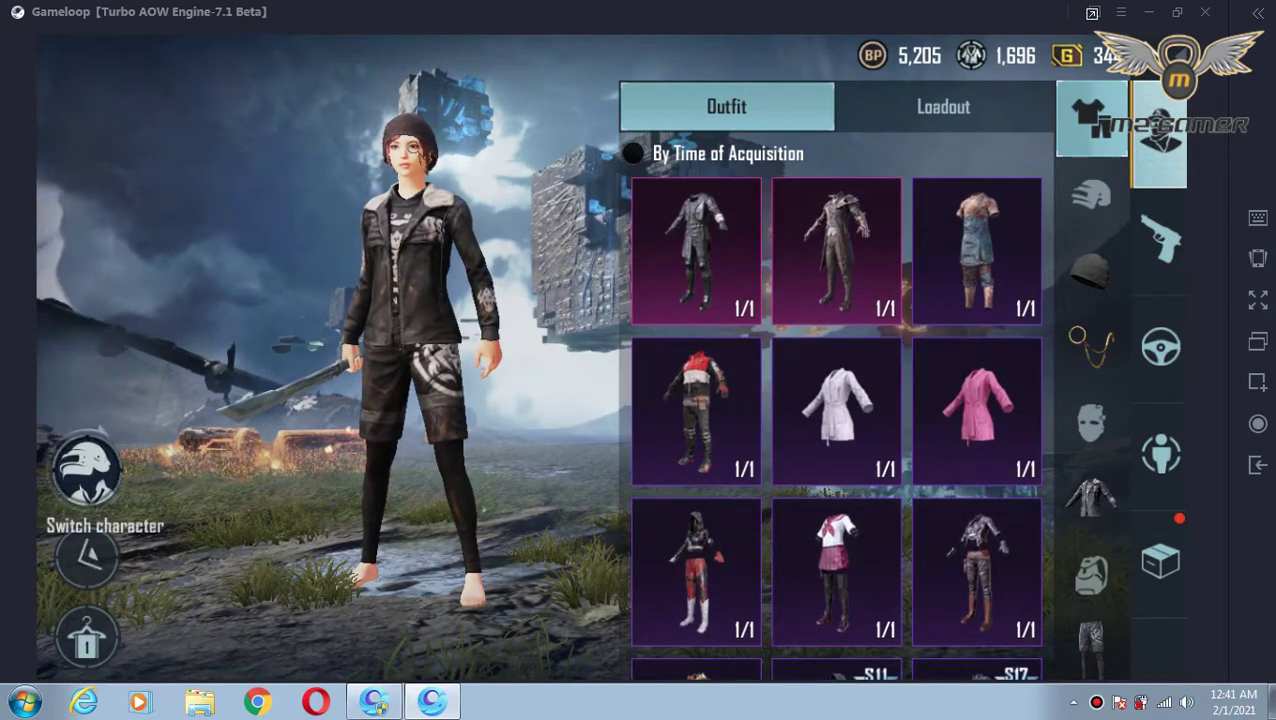
Step: Equip the Slaughterer outfit, browse the tops category, then return to the lobby
click(977, 250)
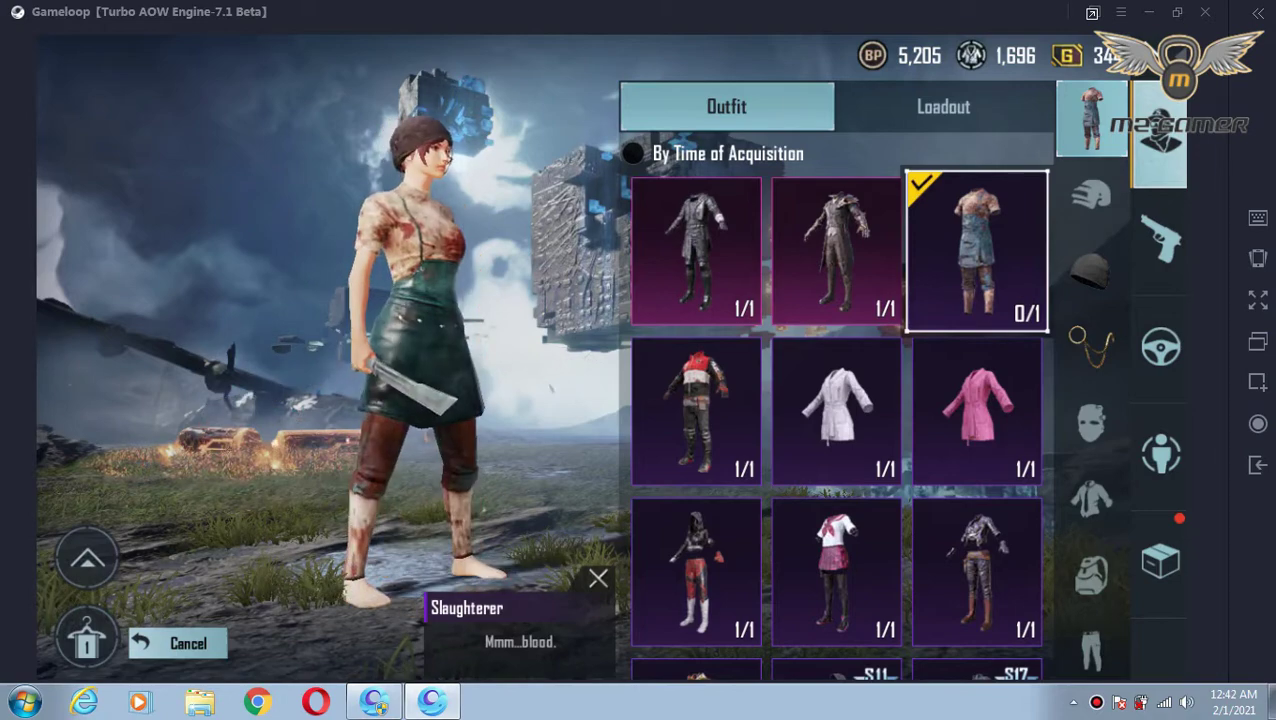
click(1091, 497)
scroll(836, 420, down, 5)
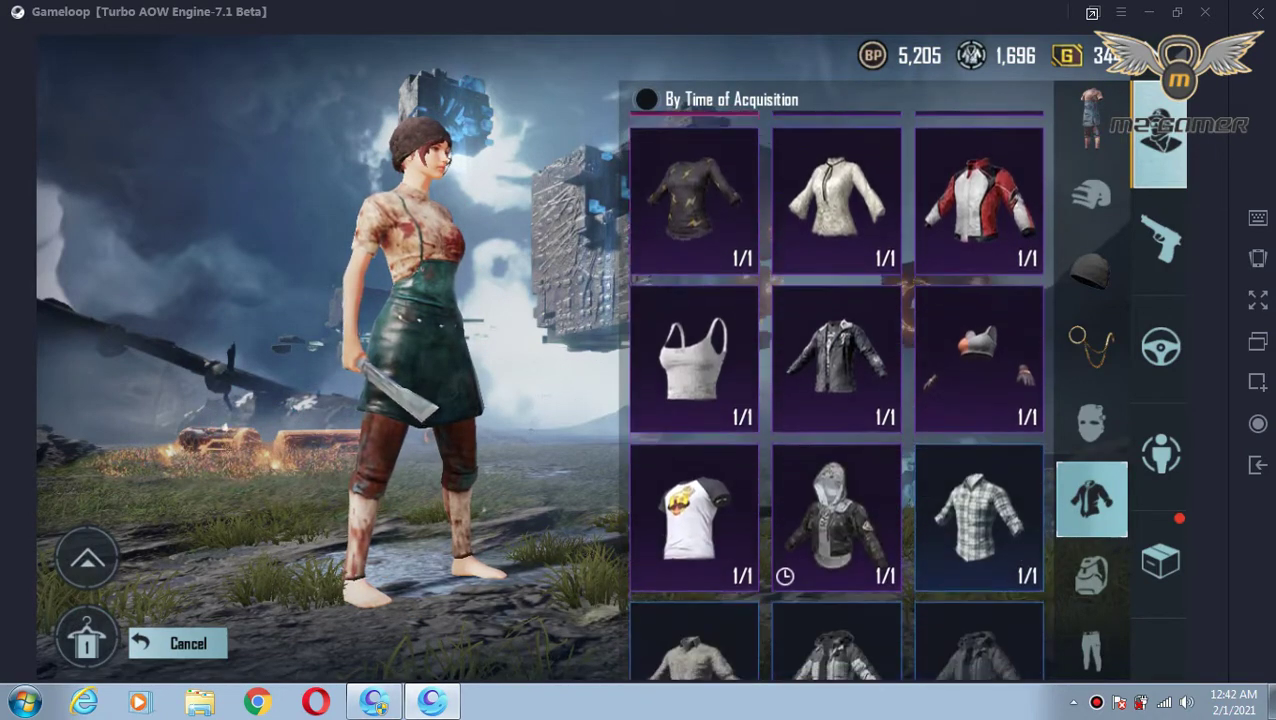
key(Escape)
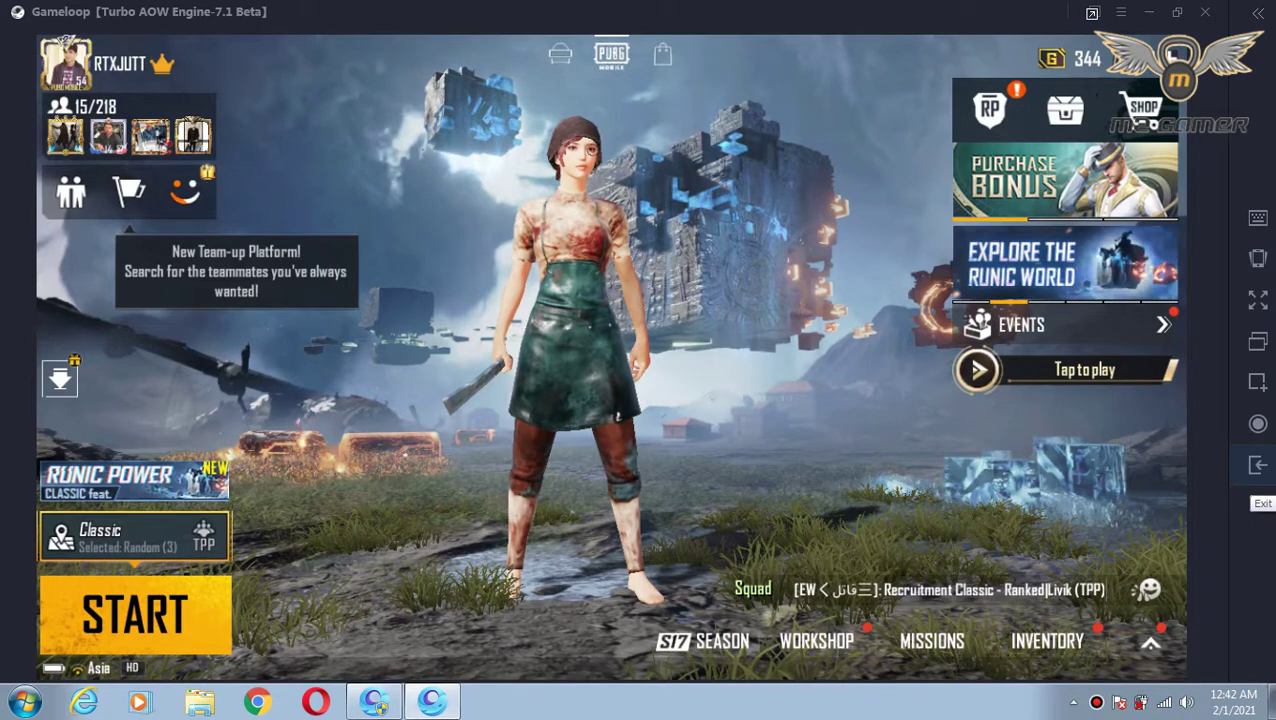
Step: Exit PUBG Mobile, confirming the 'Exit game?' prompt
click(1047, 641)
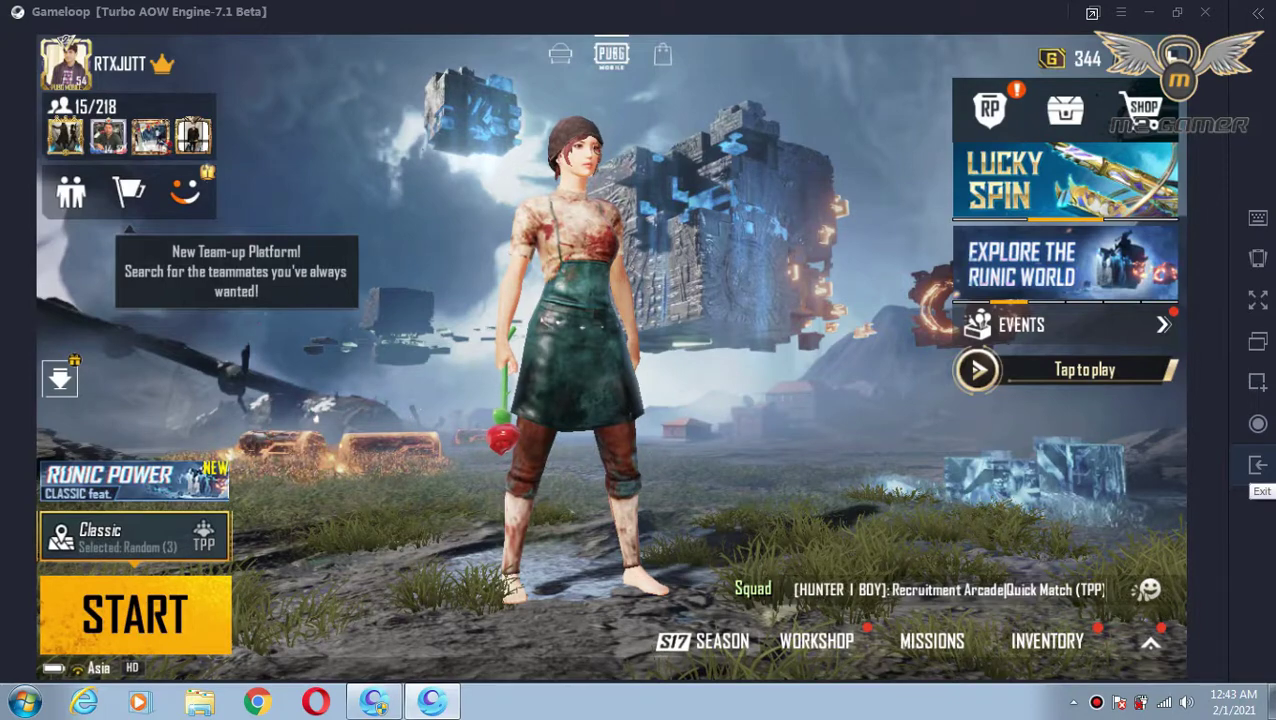
key(Escape)
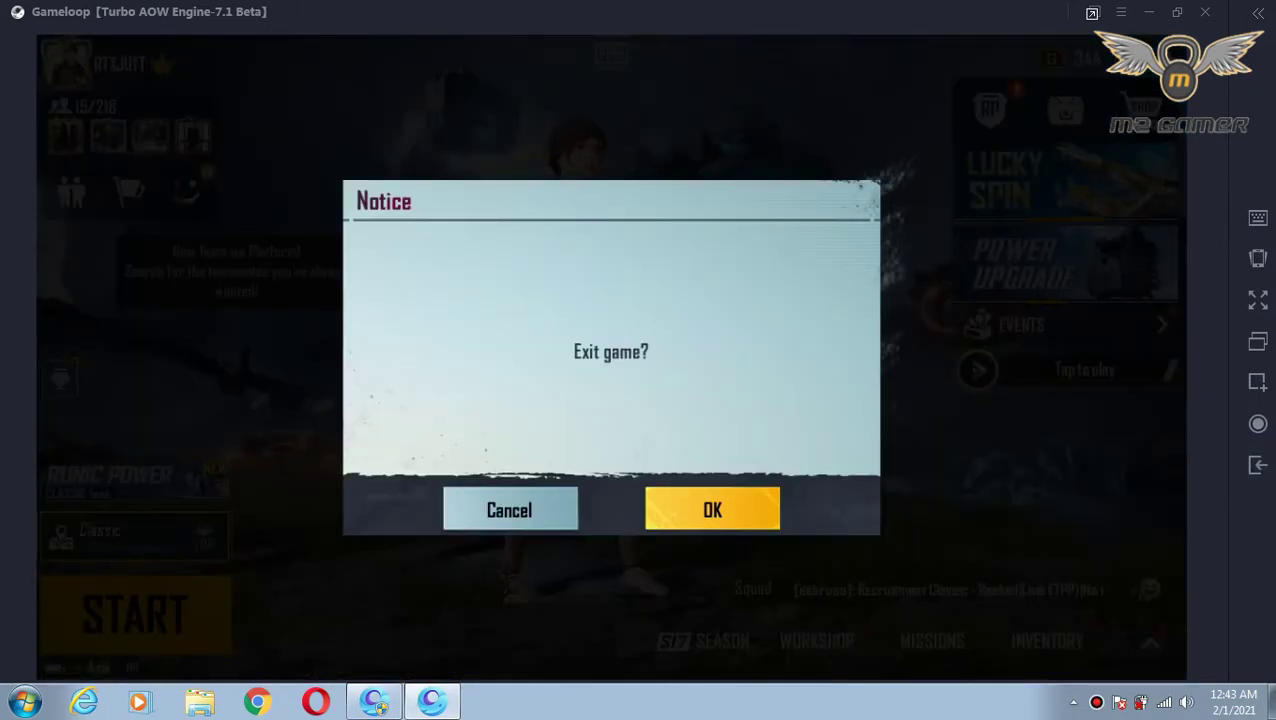
key(Return)
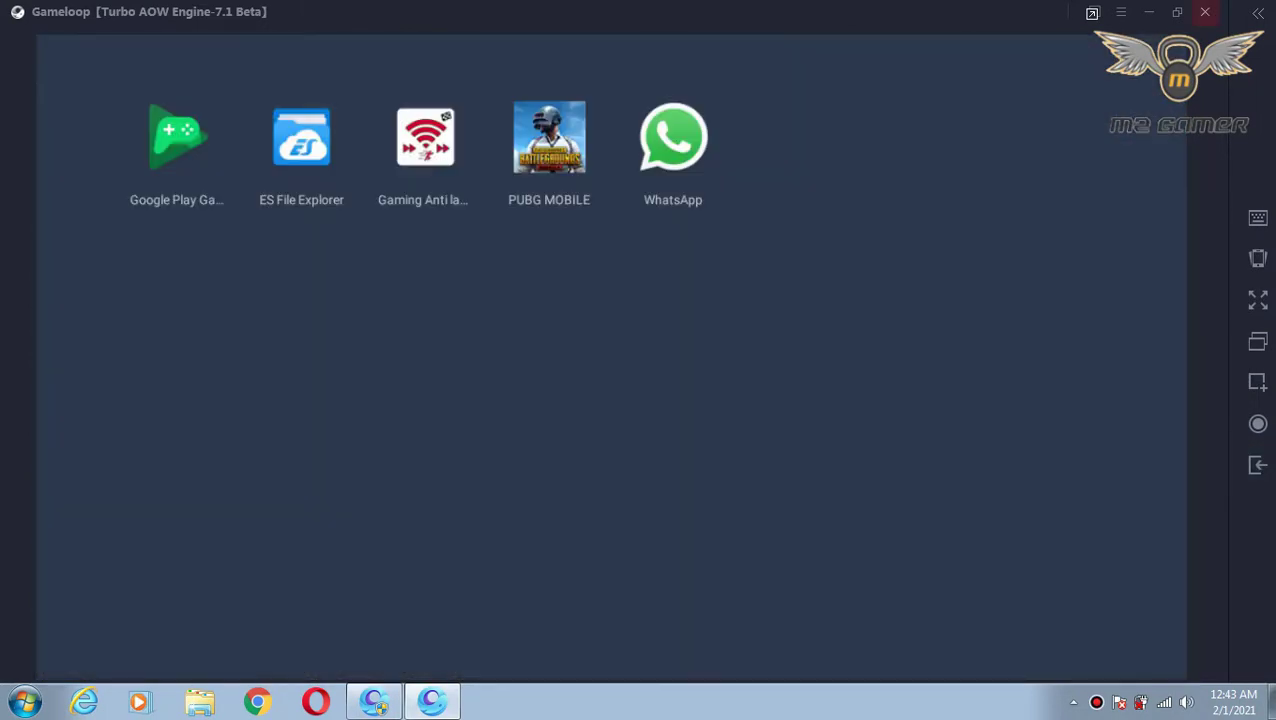
Step: Close the Gameloop emulator, finishing with Close window from its taskbar button
click(1205, 12)
click(661, 378)
right_click(373, 700)
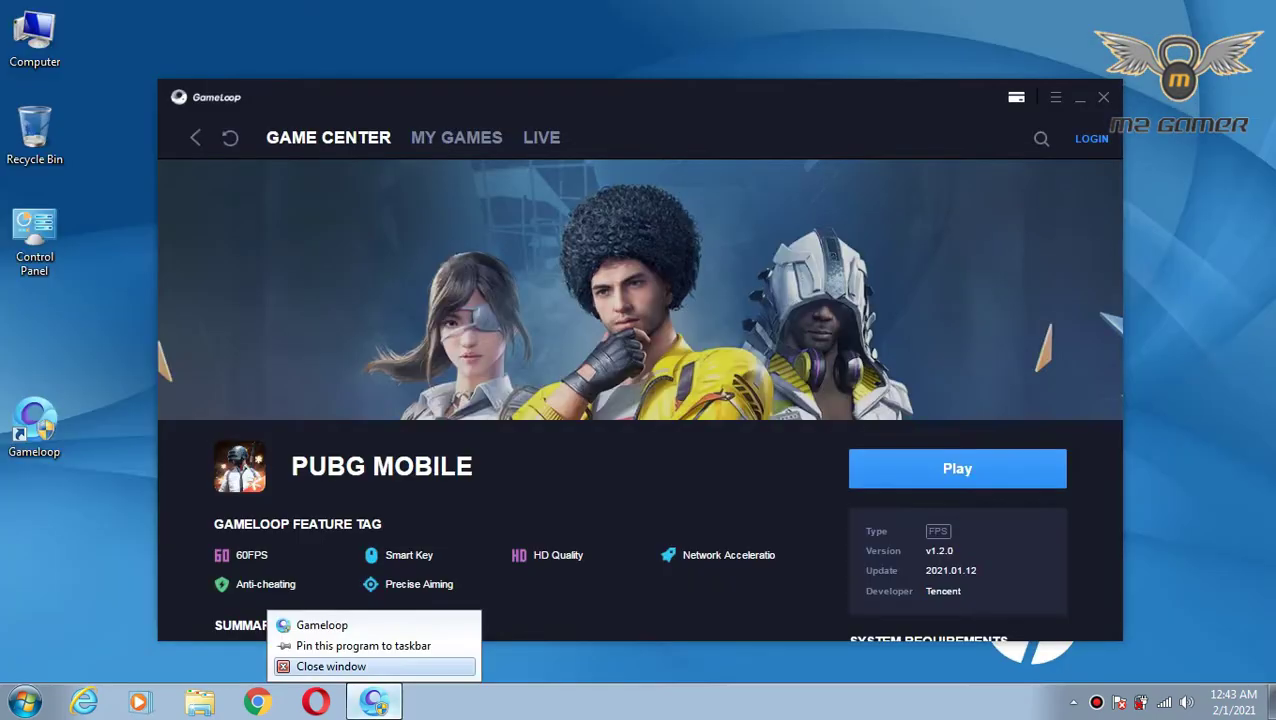
click(300, 664)
Step: Open a maximized Explorer window and go into the (C:) Local Disk drive
click(200, 701)
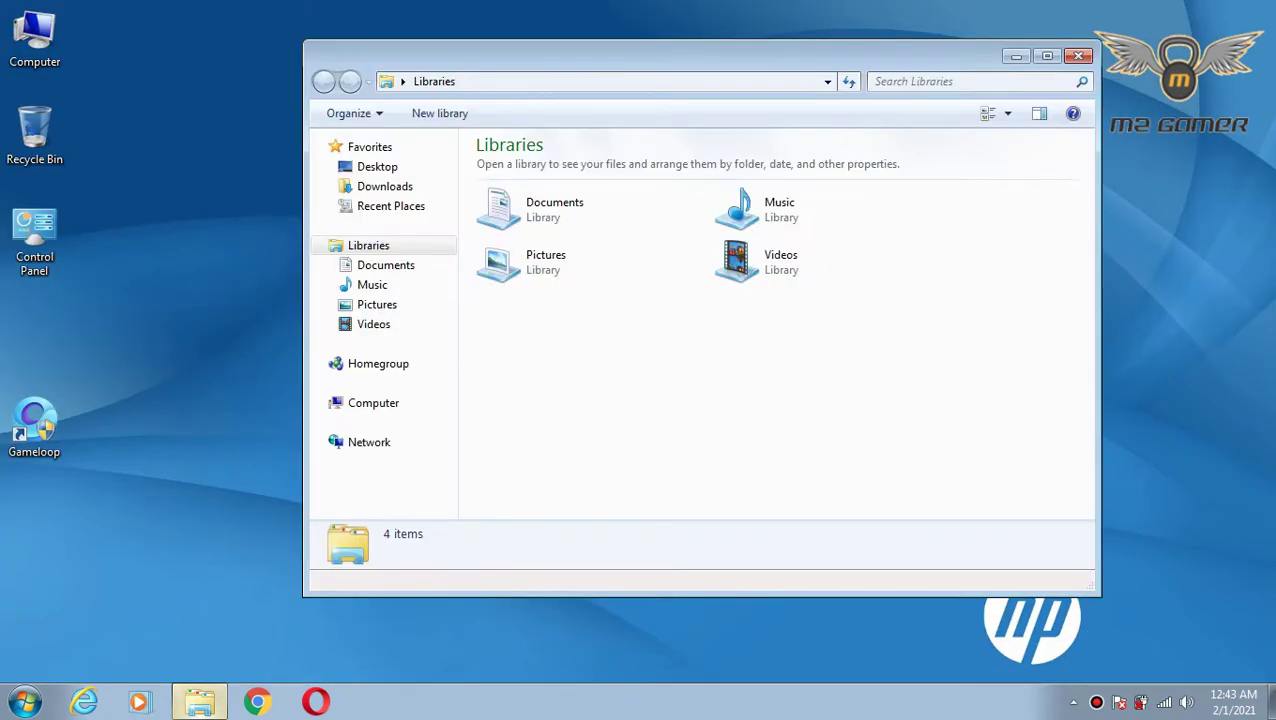
key(super+Up)
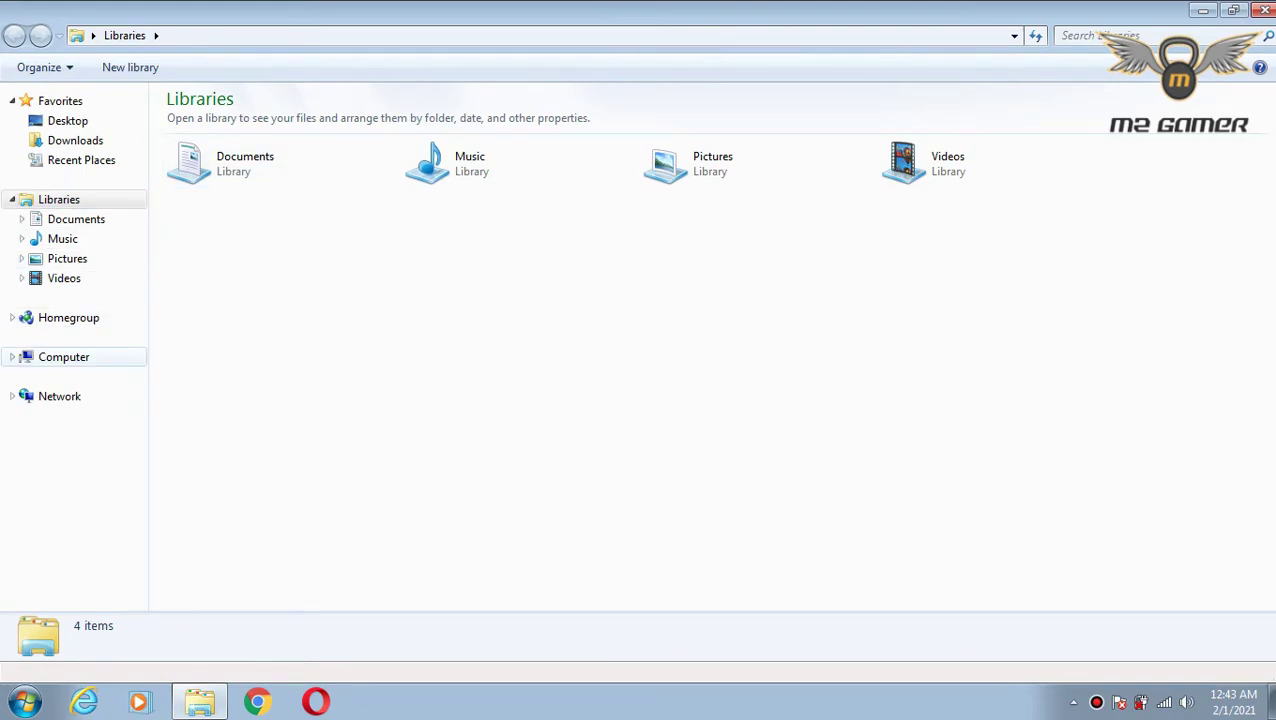
drag(63, 357, 60, 350)
click(63, 357)
double_click(230, 140)
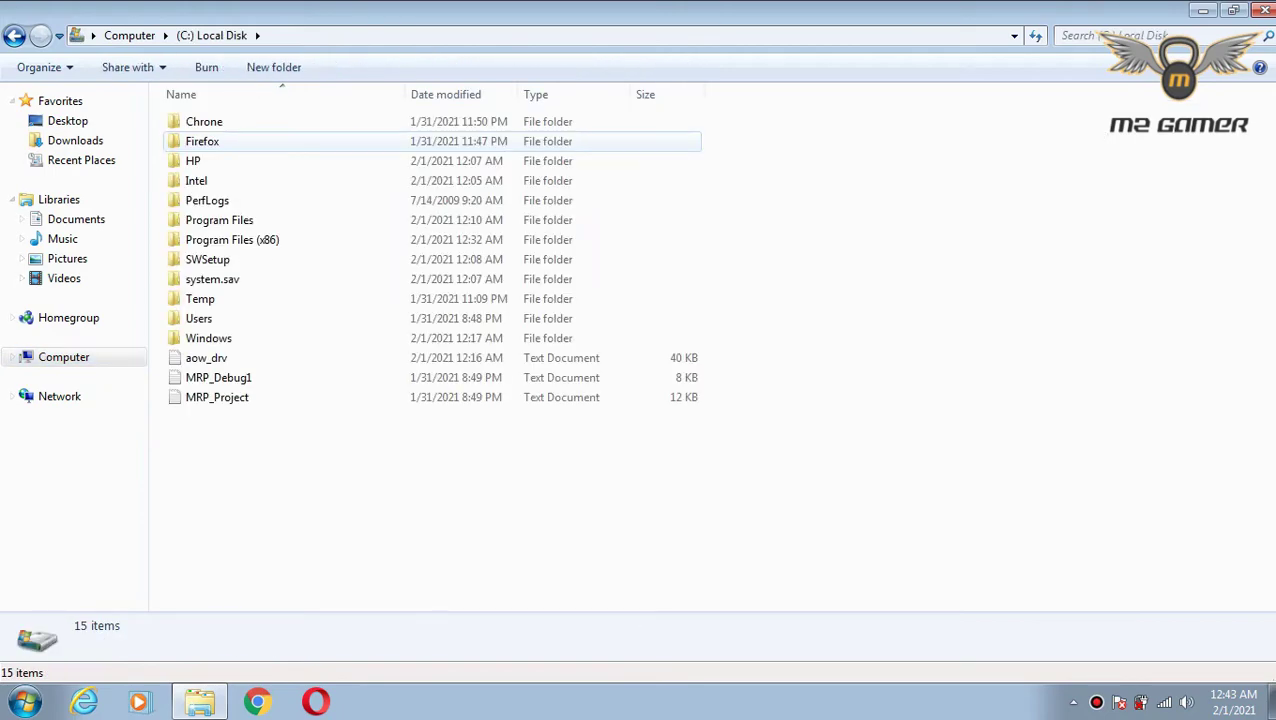
Step: Open Program Files and select the TxGameAssistant folder
click(219, 220)
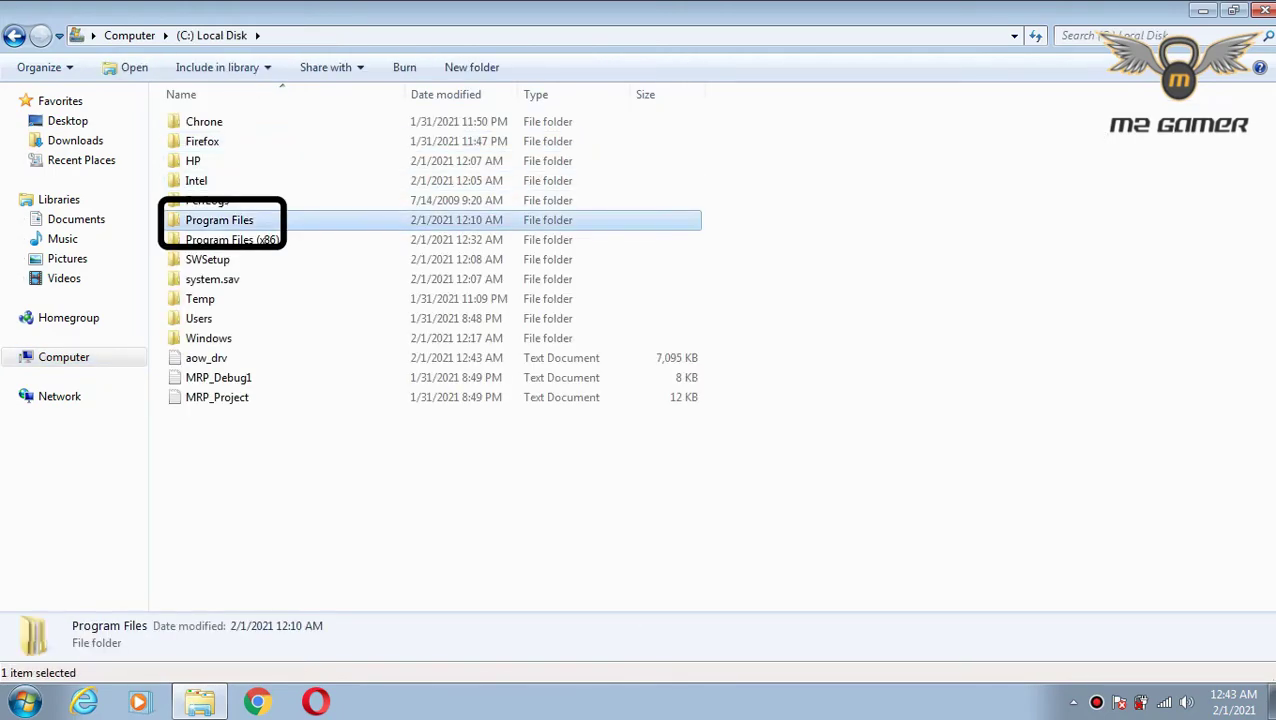
double_click(219, 220)
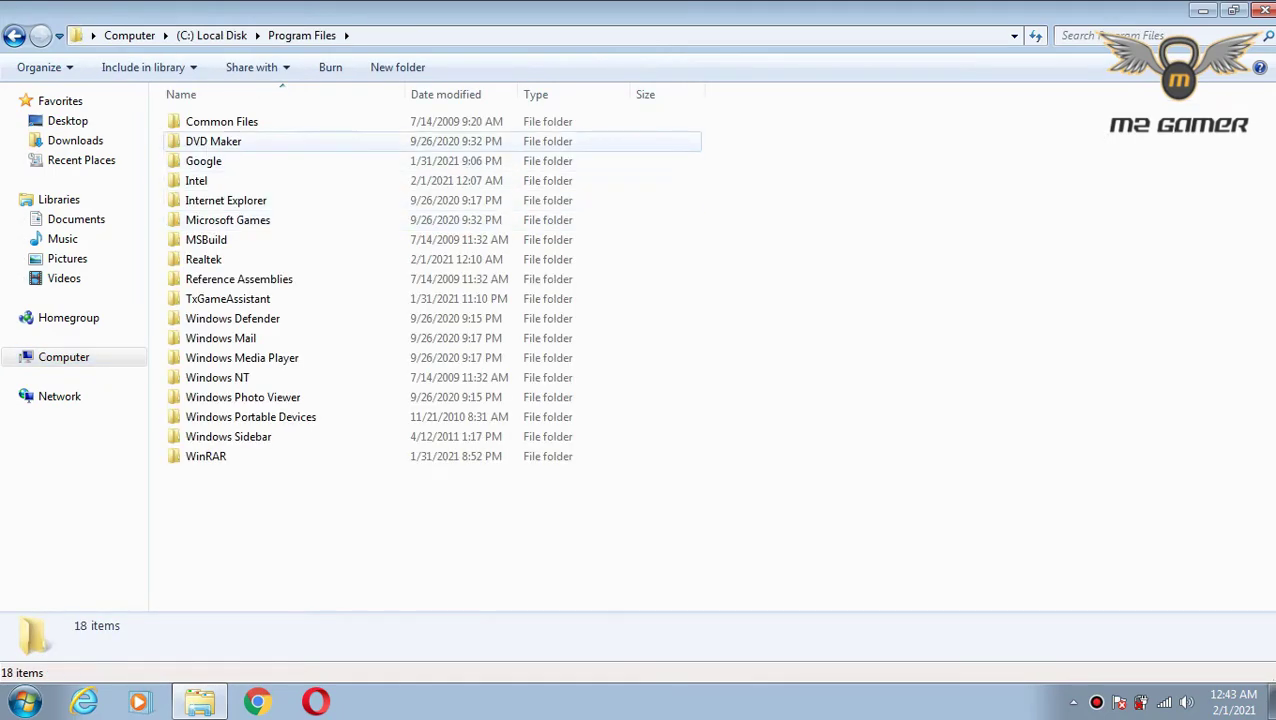
click(213, 141)
click(240, 259)
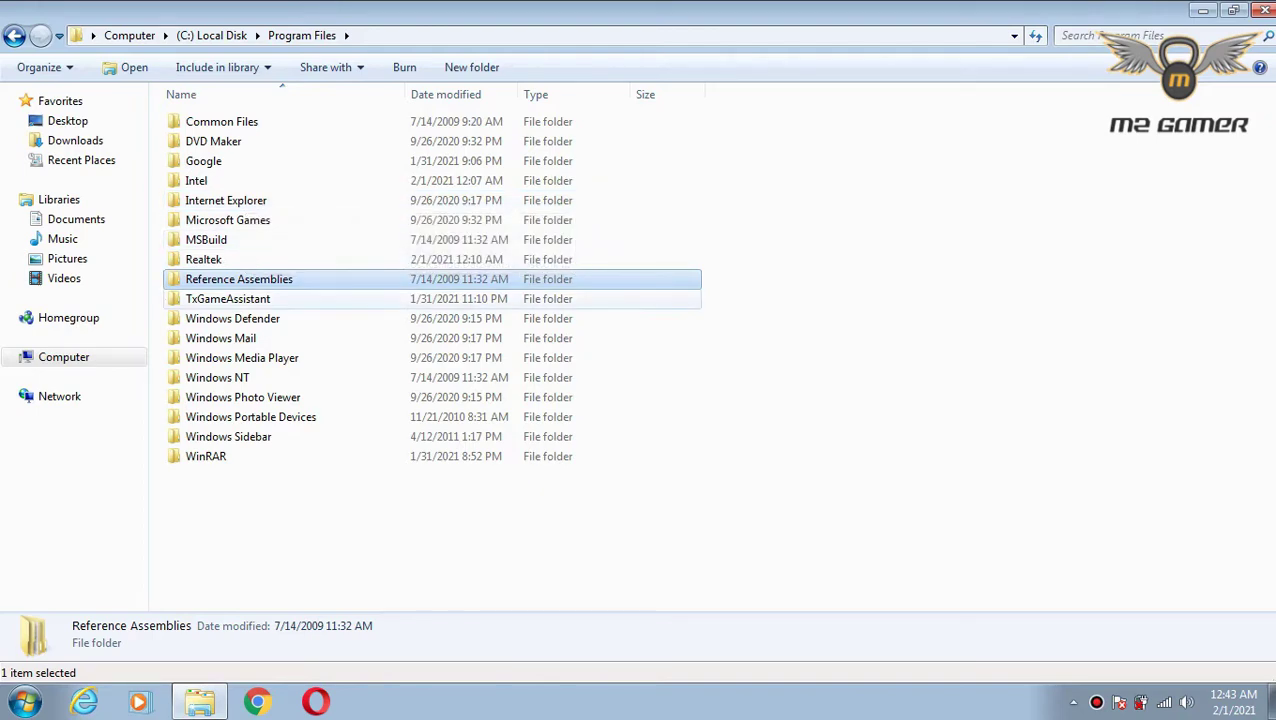
click(228, 299)
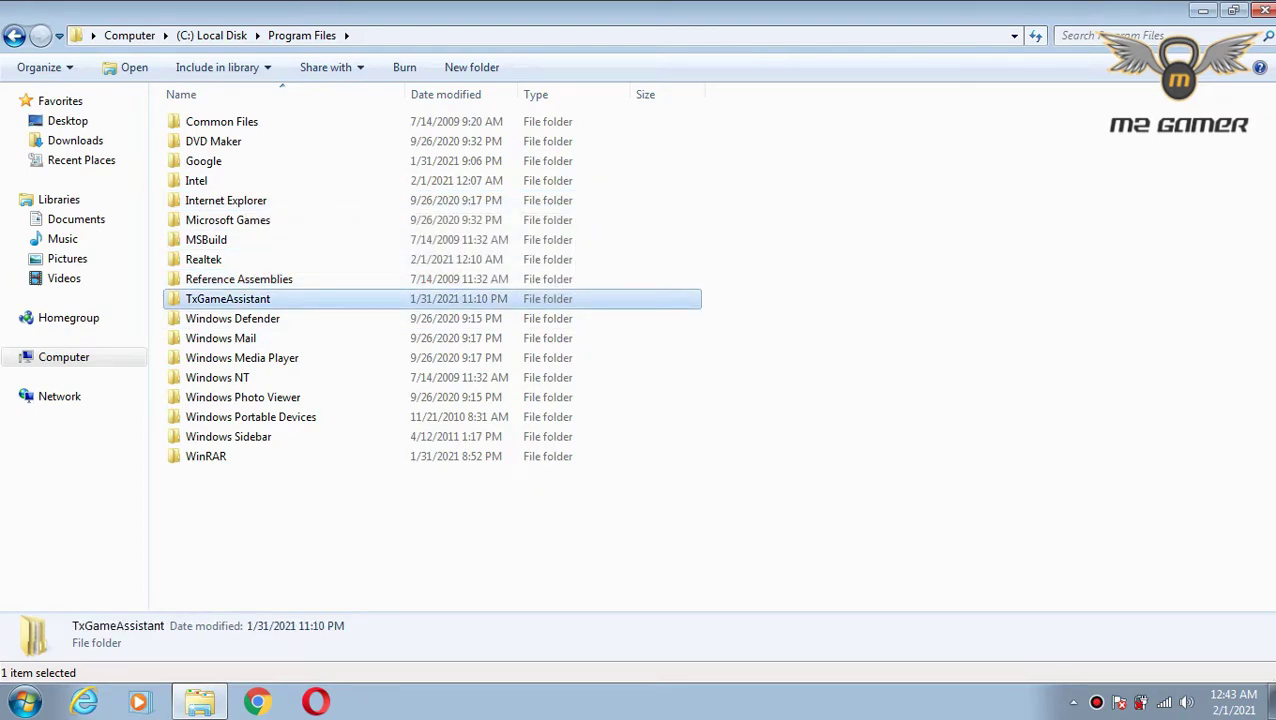
Step: Copy the TxGameAssistant folder and navigate to E:\My\Games
right_click(260, 298)
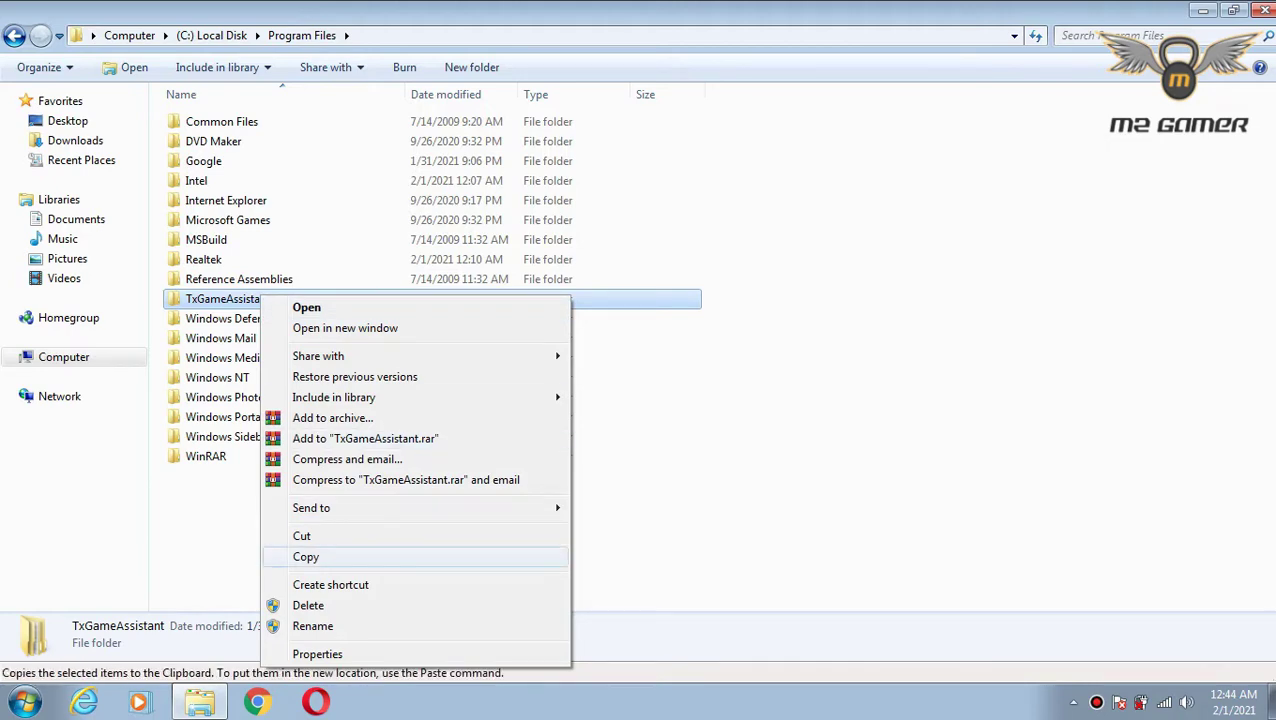
click(305, 556)
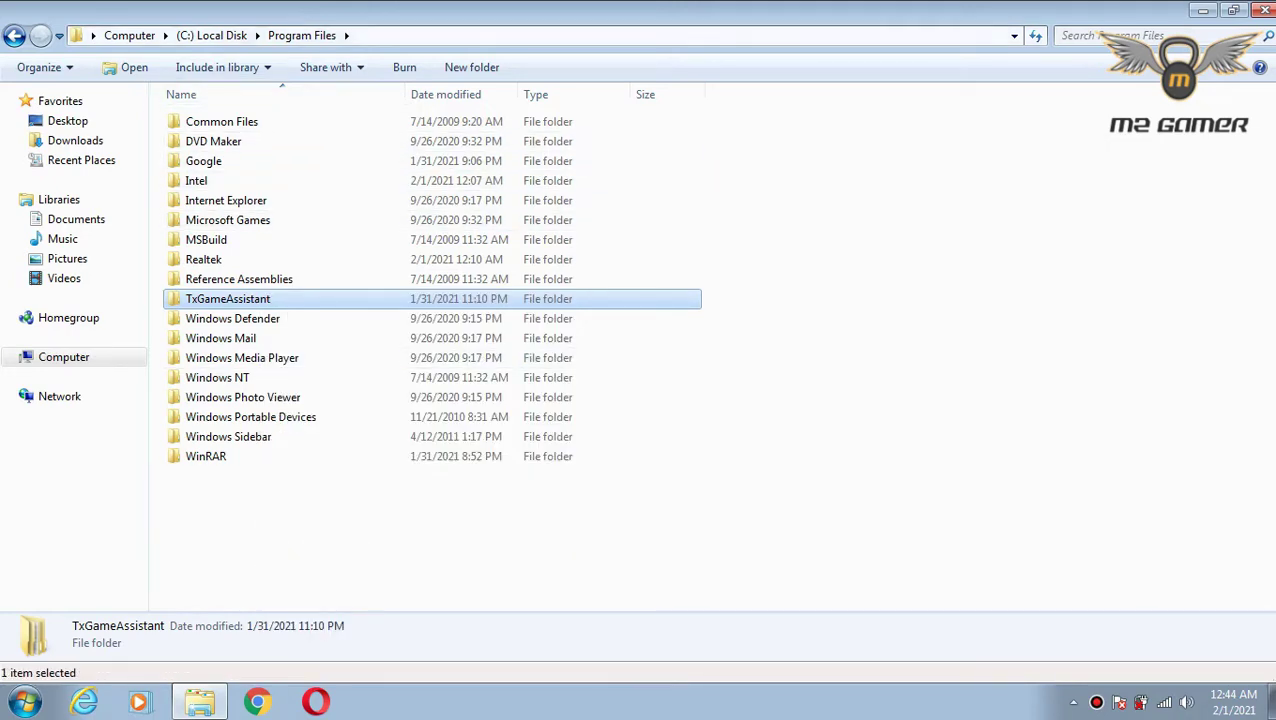
click(129, 35)
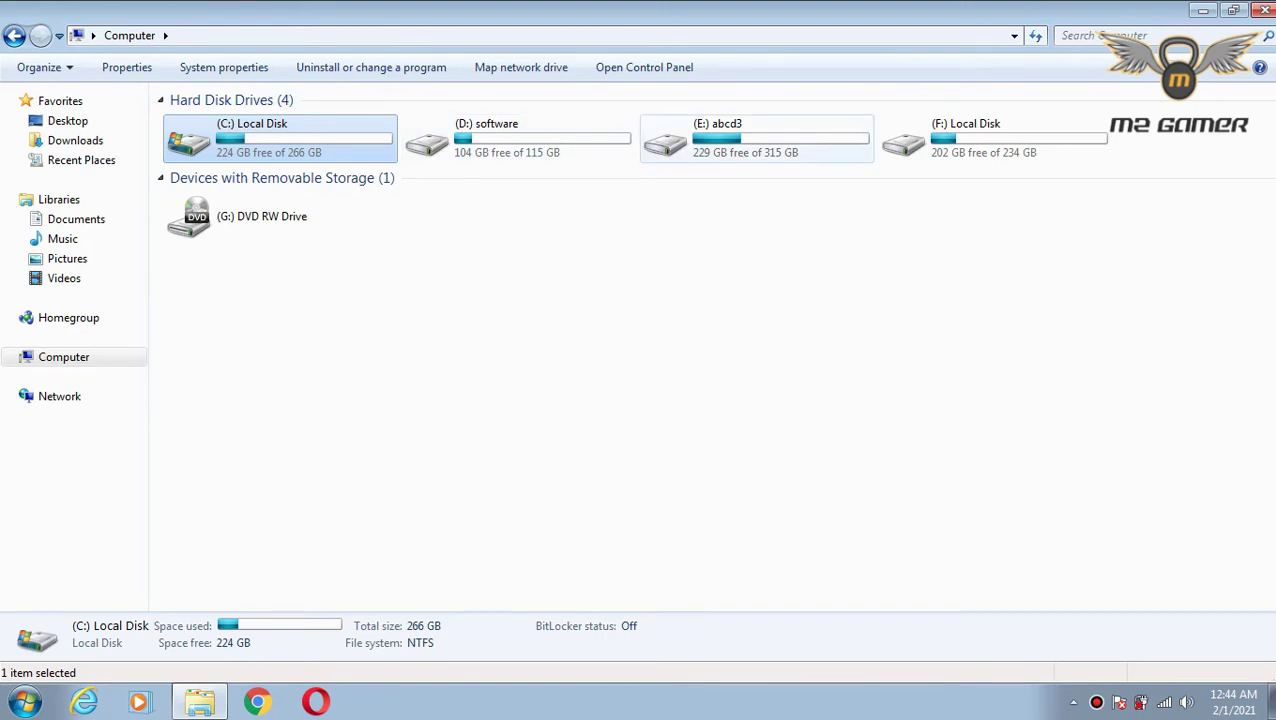
double_click(740, 138)
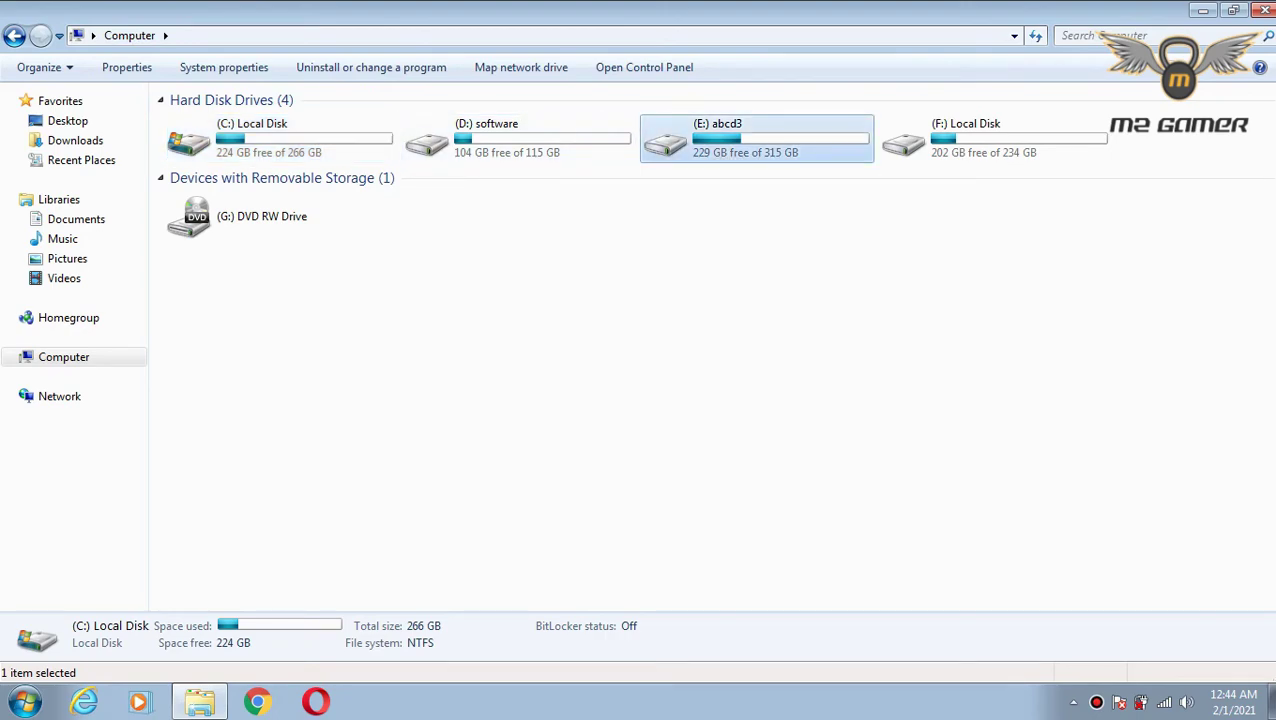
double_click(194, 141)
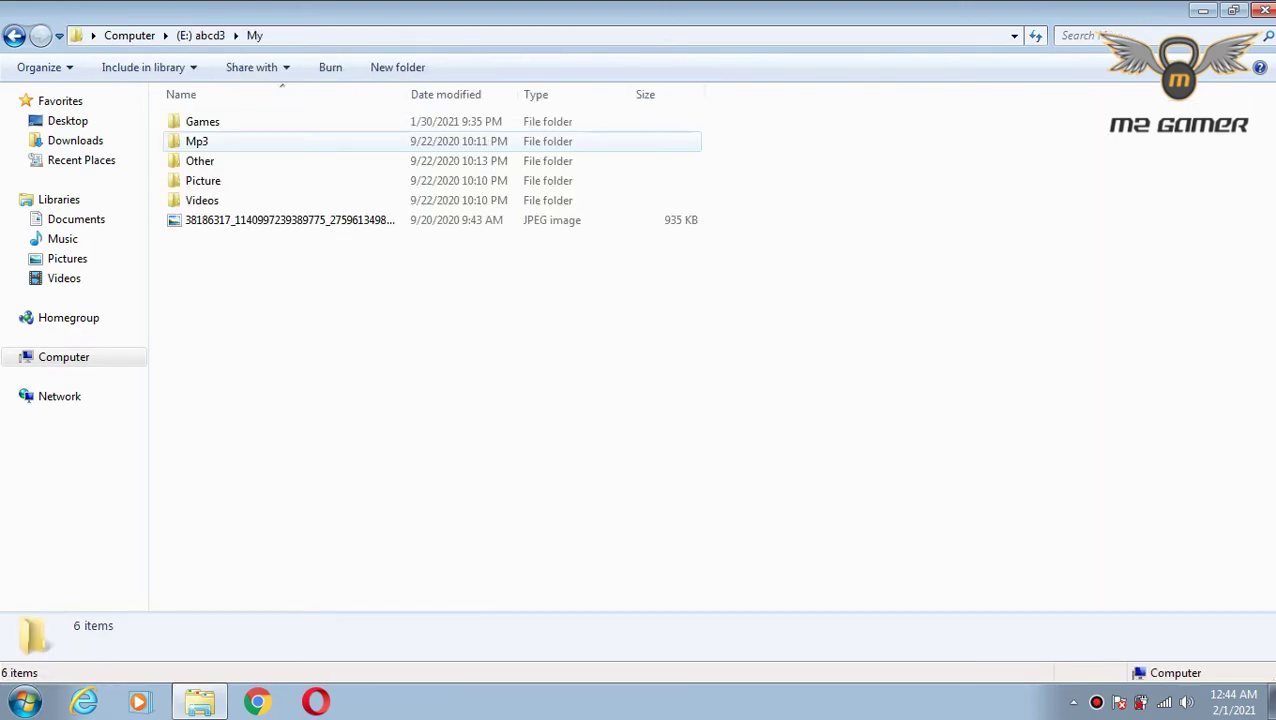
double_click(202, 121)
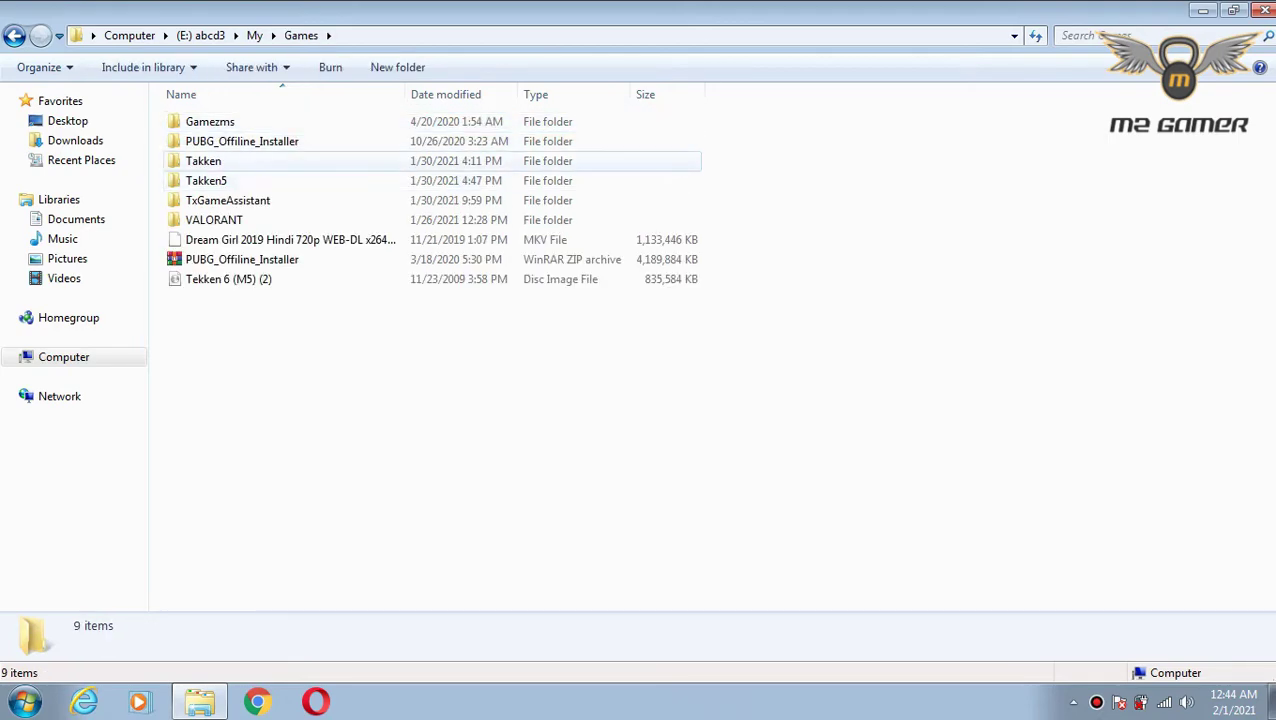
Step: Paste TxGameAssistant into the Games folder and restore the window size
drag(241, 141, 206, 180)
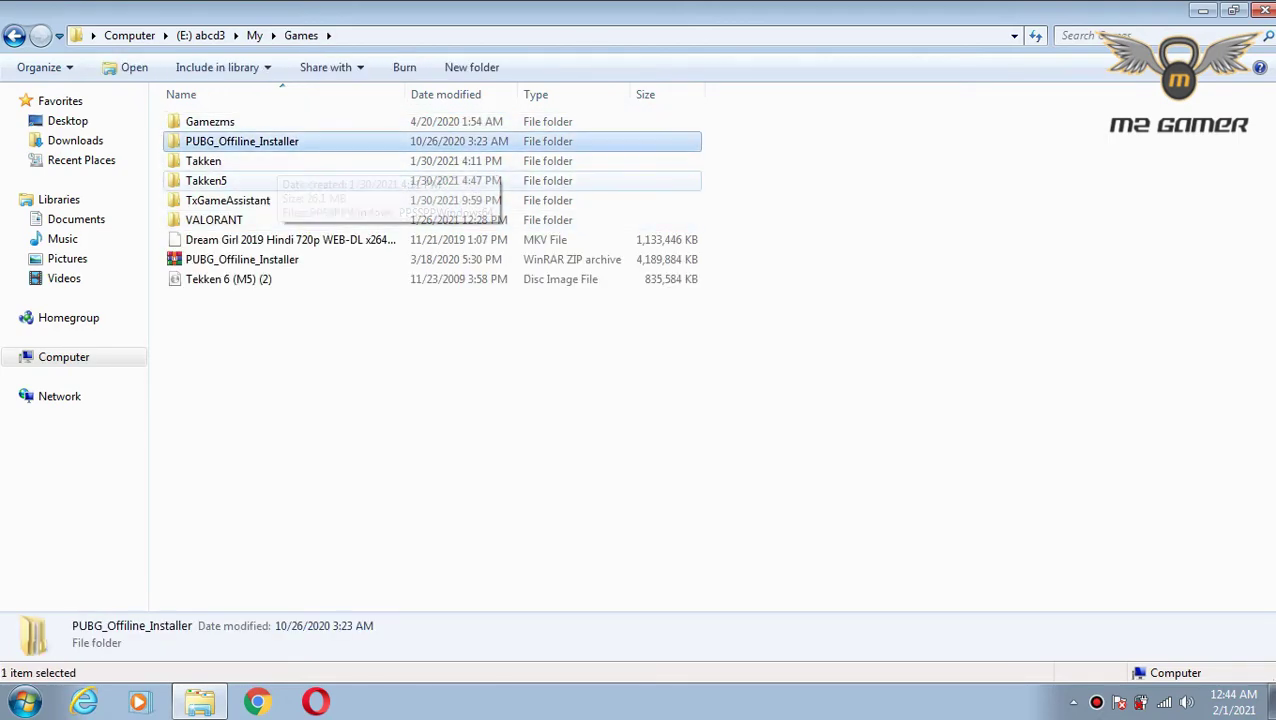
click(228, 200)
right_click(311, 337)
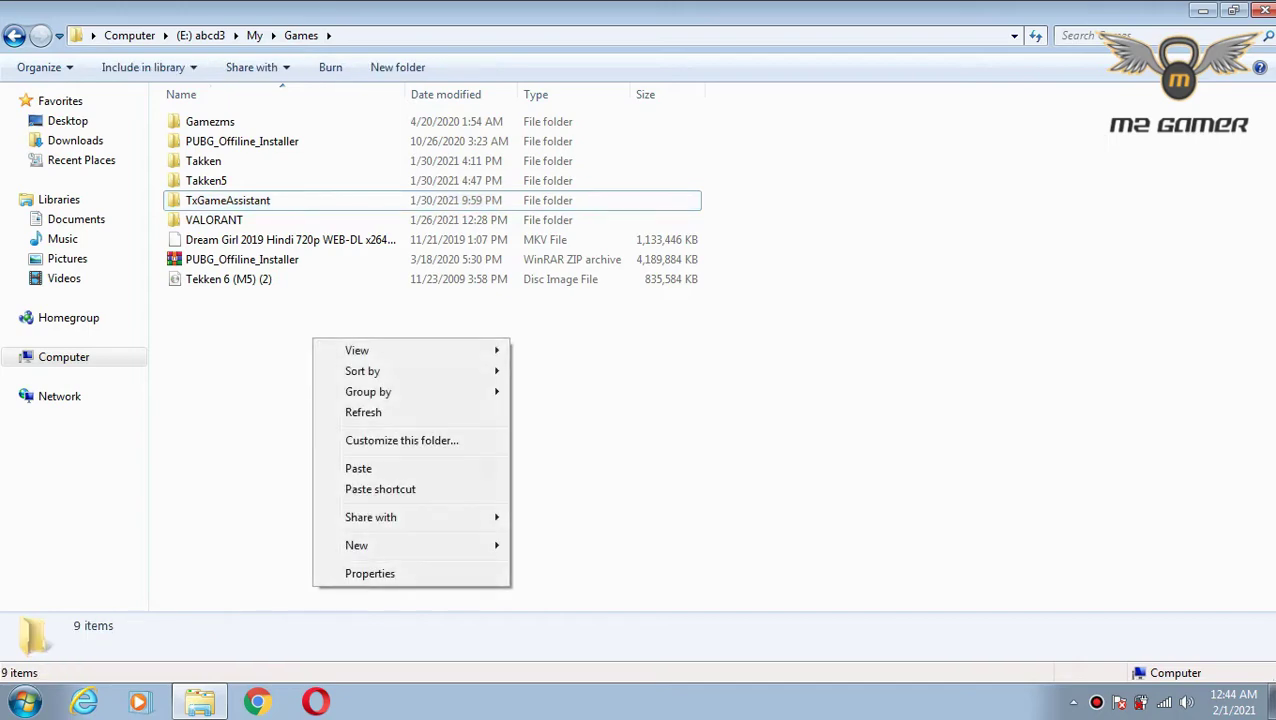
click(335, 467)
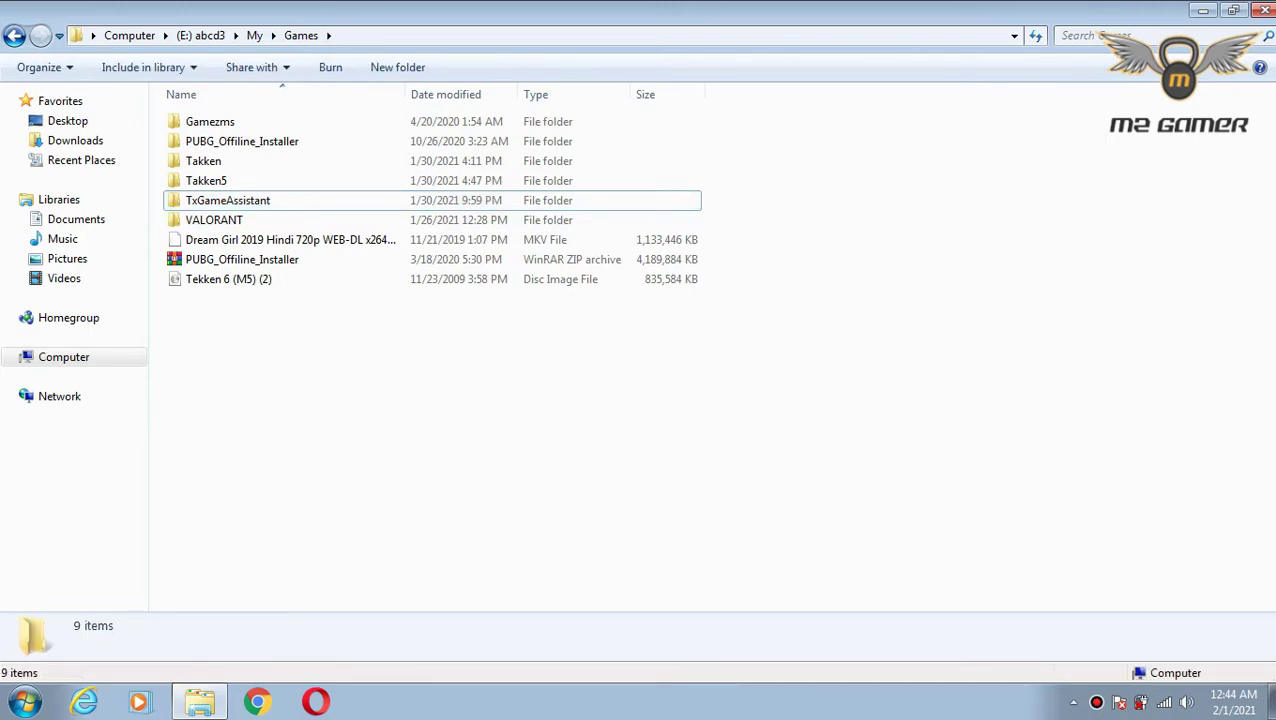
key(super+Down)
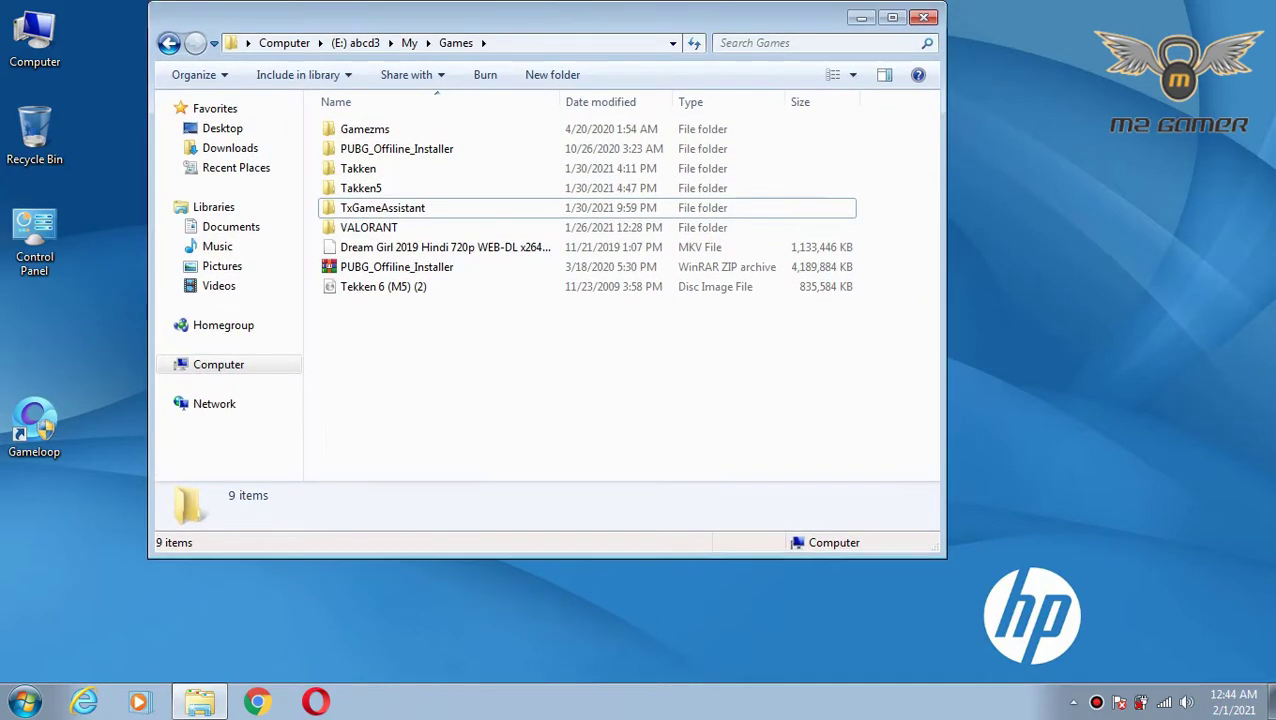
Step: Uninstall Gameloop from Control Panel's Programs and Features list
click(199, 702)
click(24, 702)
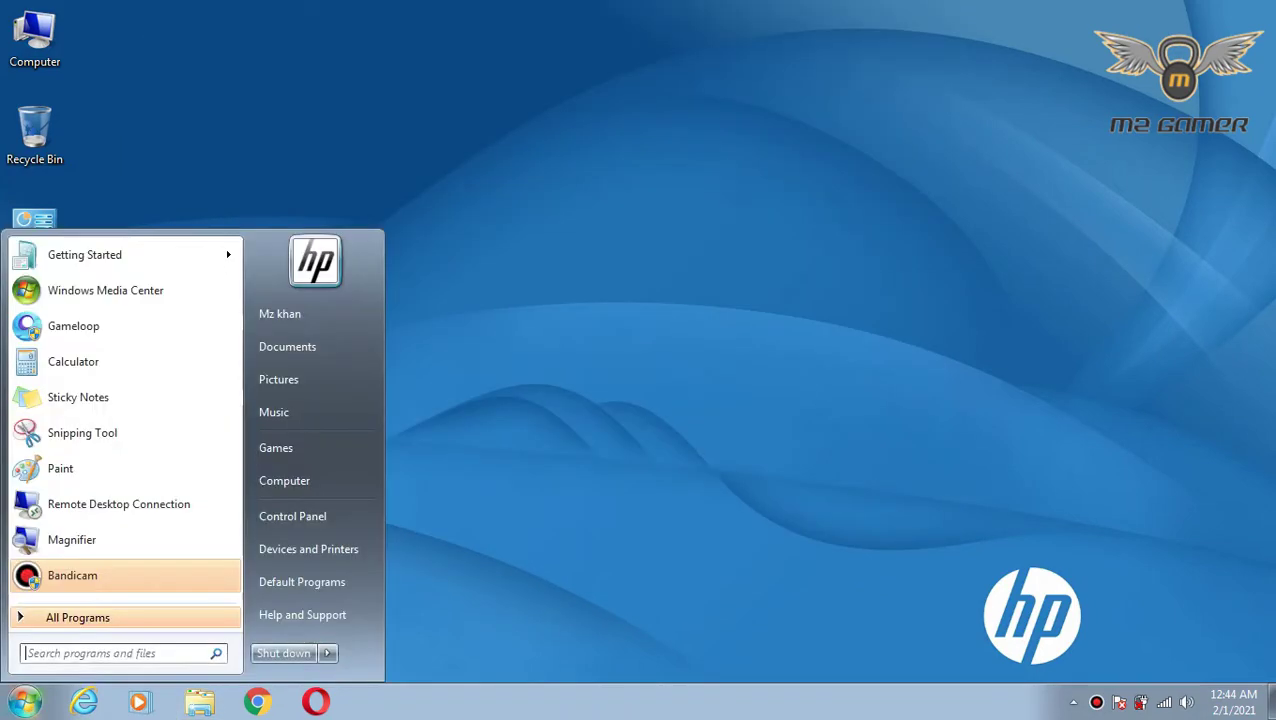
right_click(282, 300)
double_click(34, 240)
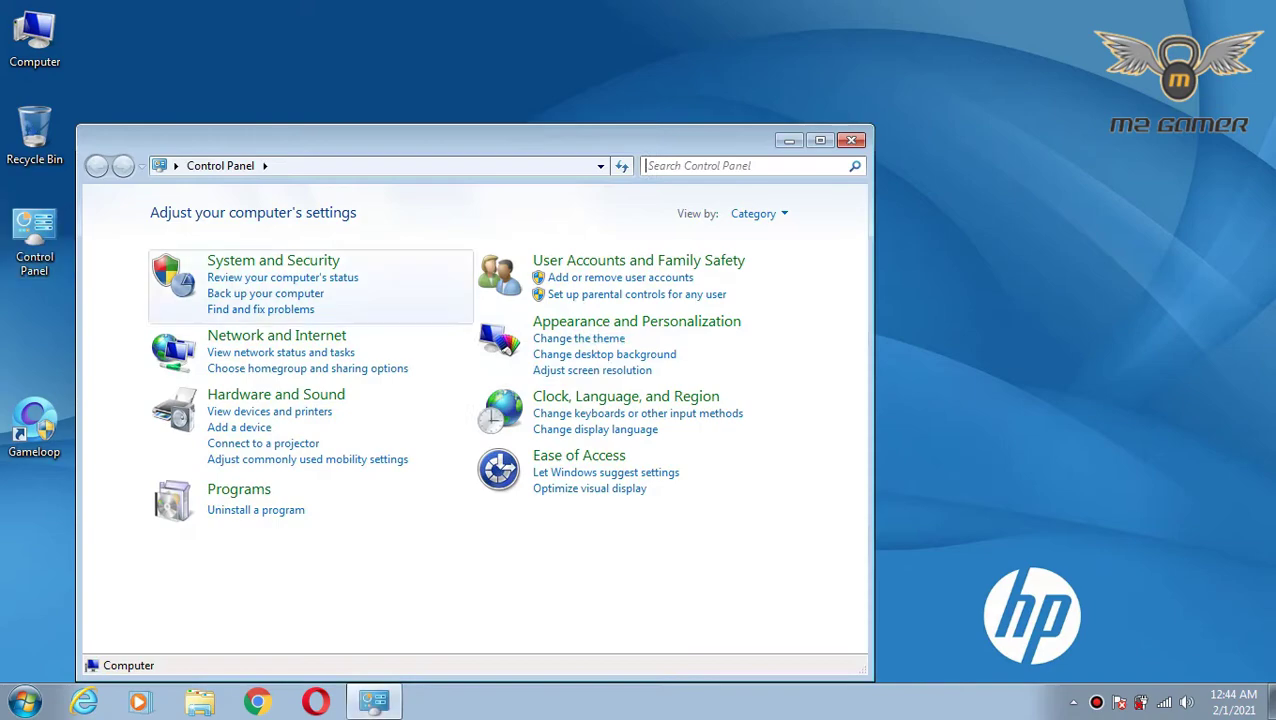
click(820, 140)
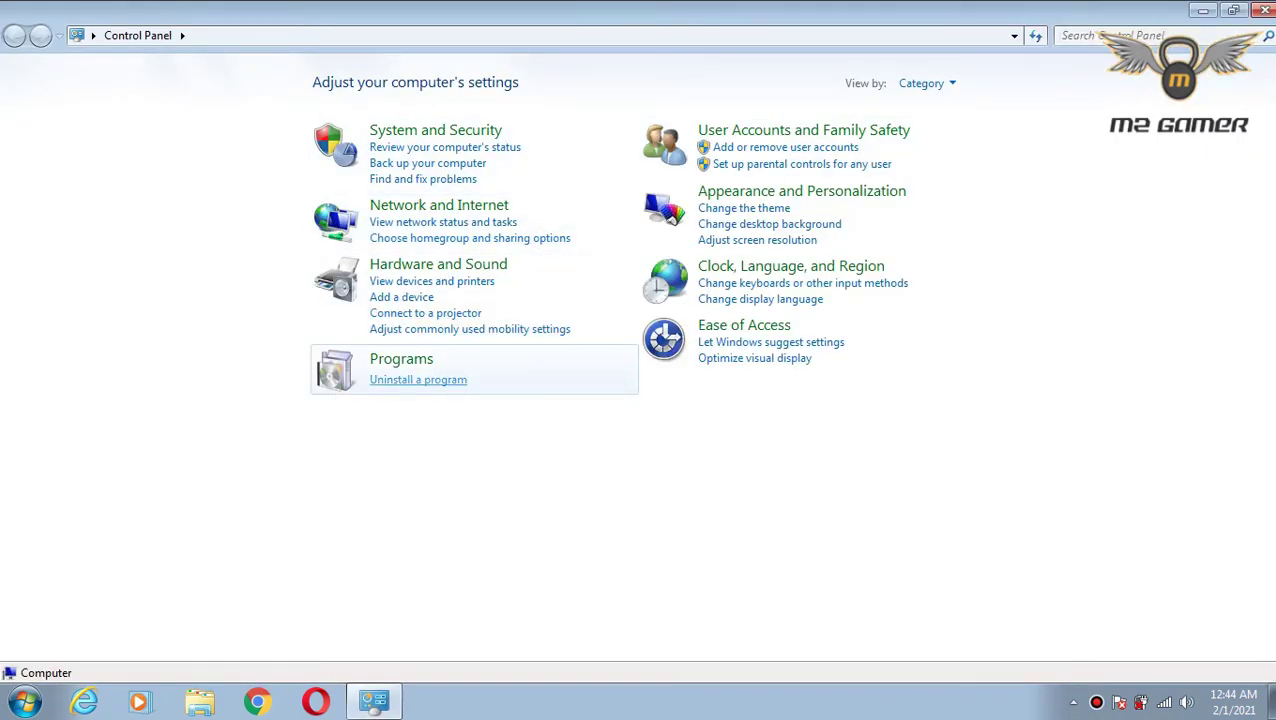
click(418, 379)
double_click(237, 267)
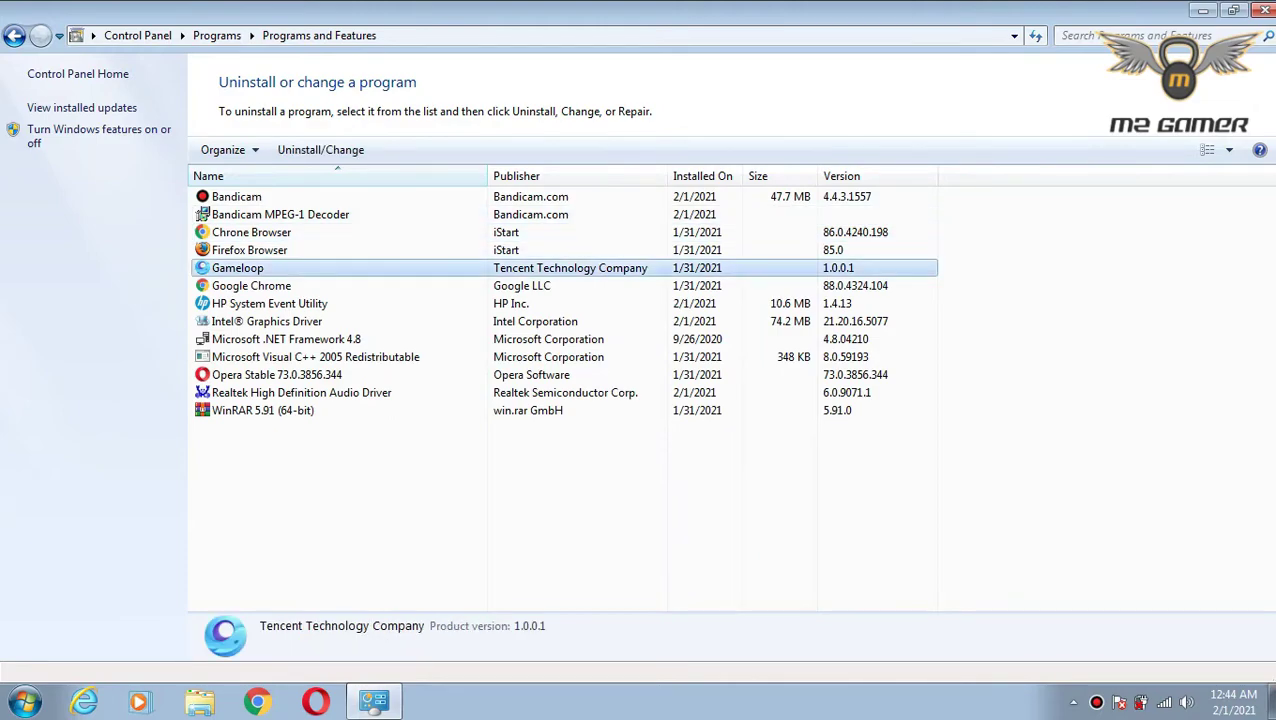
click(540, 459)
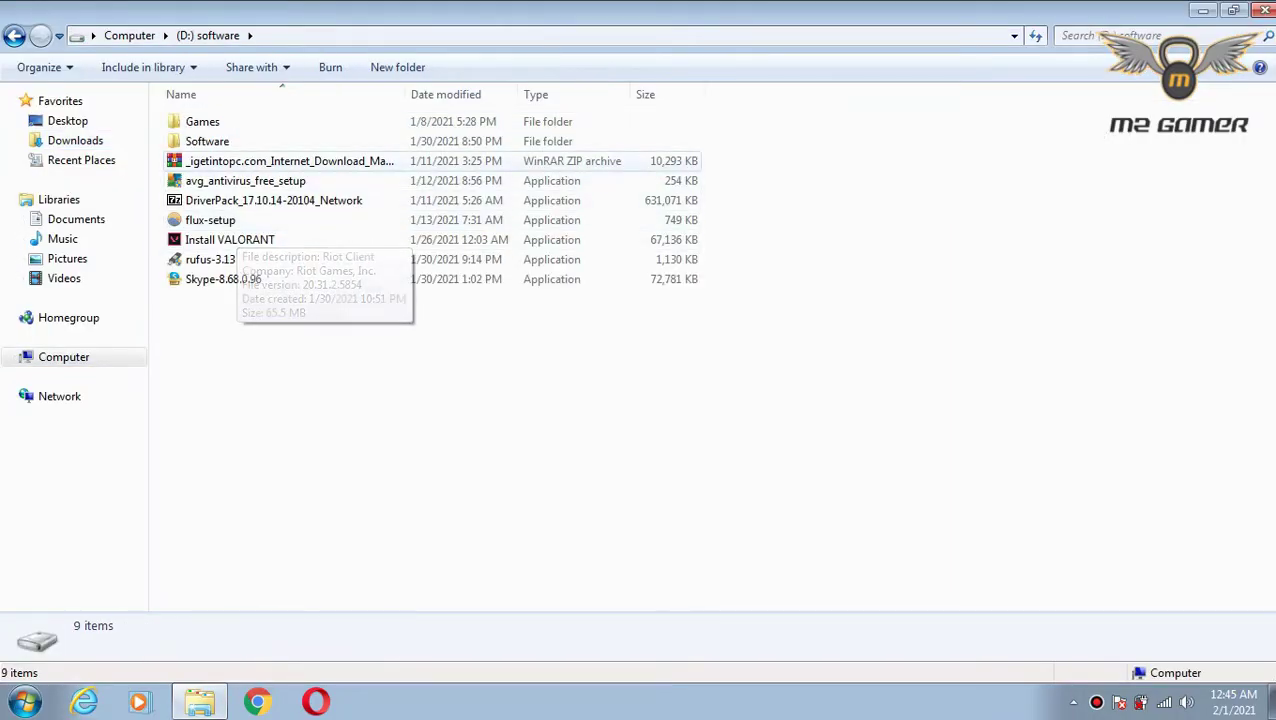
Step: Run the gameloop7.1 installer in D:\Software as administrator and install Gameloop
double_click(207, 141)
click(240, 160)
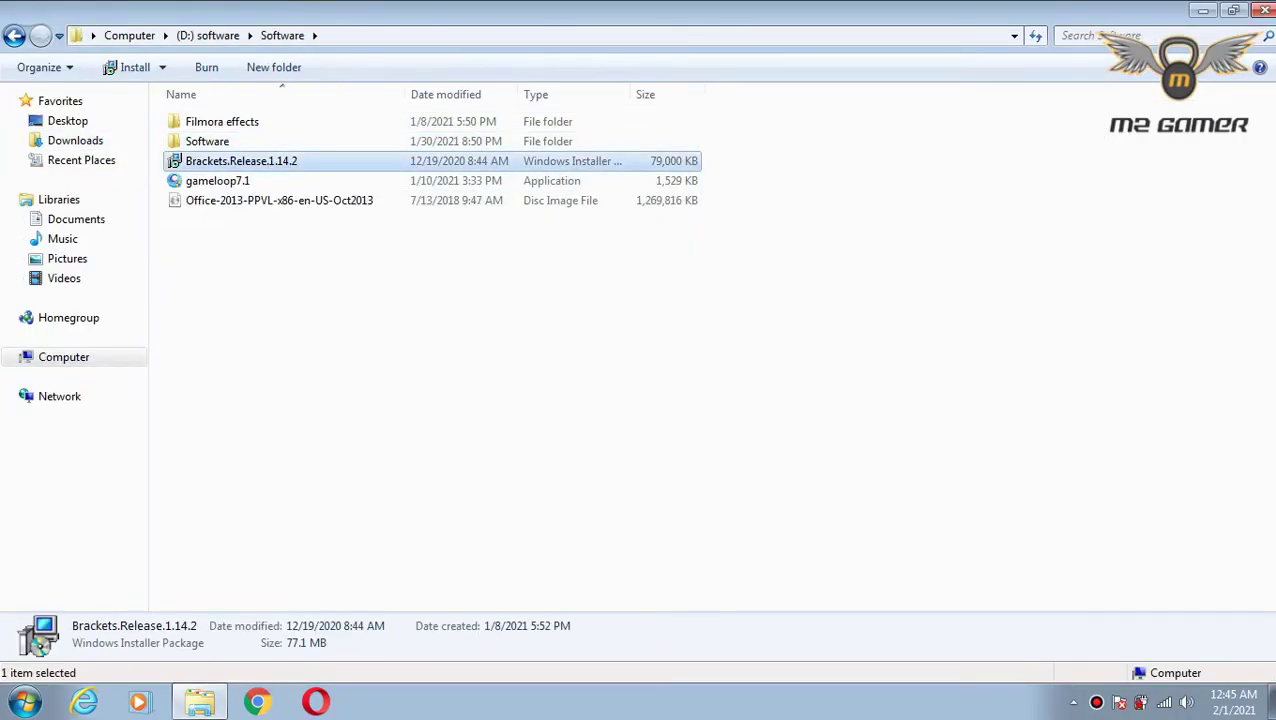
right_click(236, 181)
click(319, 211)
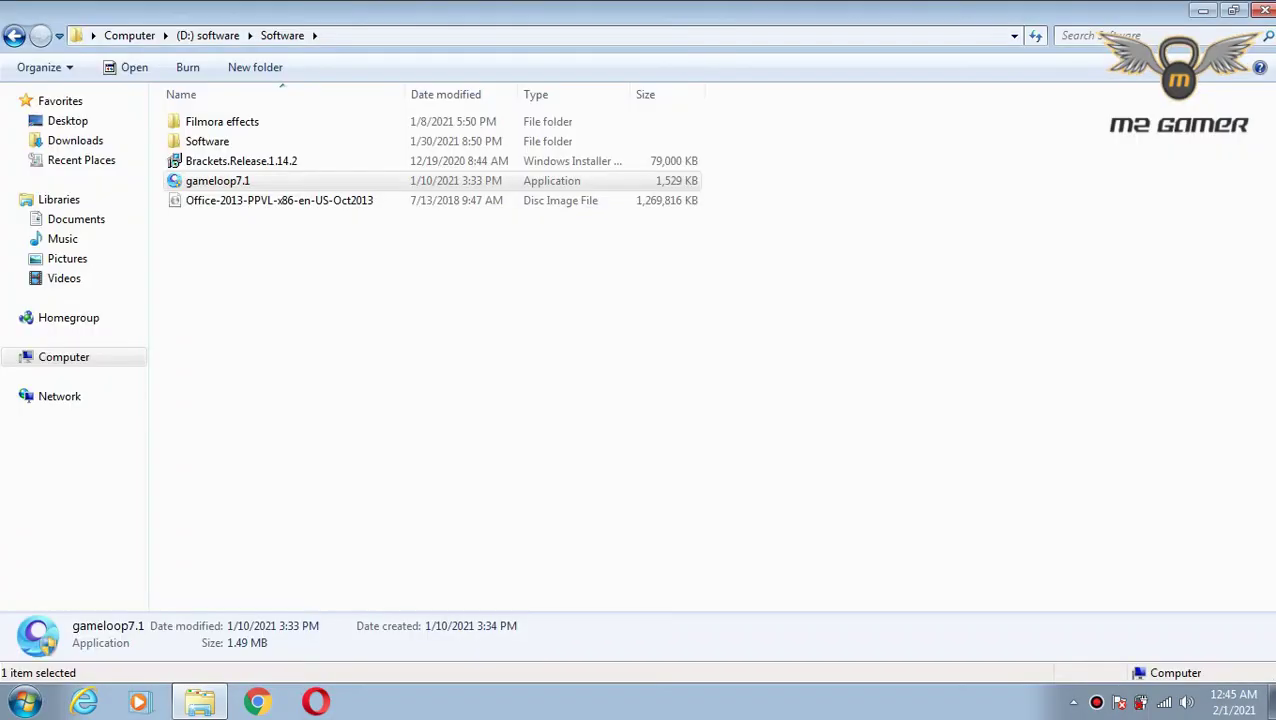
click(640, 448)
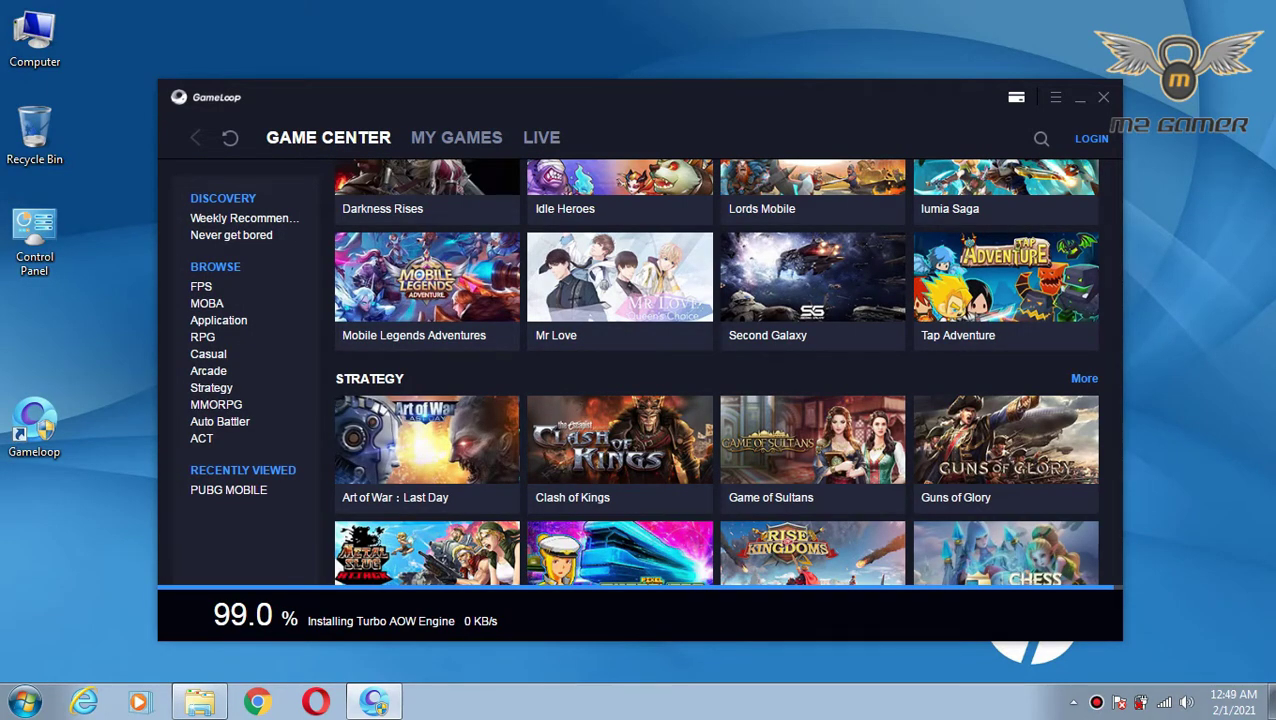
Step: Close the Gameloop window and bring up its tray icon menu
scroll(716, 400, up, 5)
scroll(716, 400, up, 5)
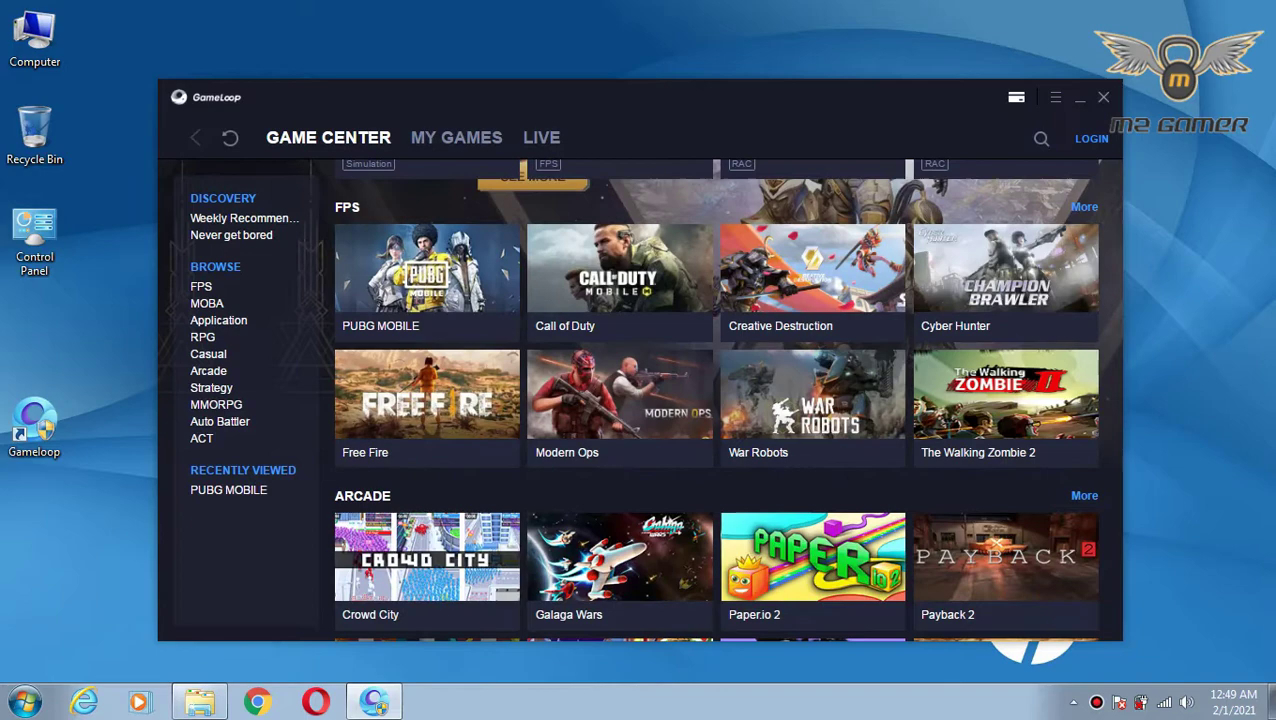
click(1103, 97)
click(1073, 702)
right_click(1074, 618)
Step: Quit Gameloop from the tray and refresh the desktop
click(1104, 607)
right_click(628, 288)
click(690, 345)
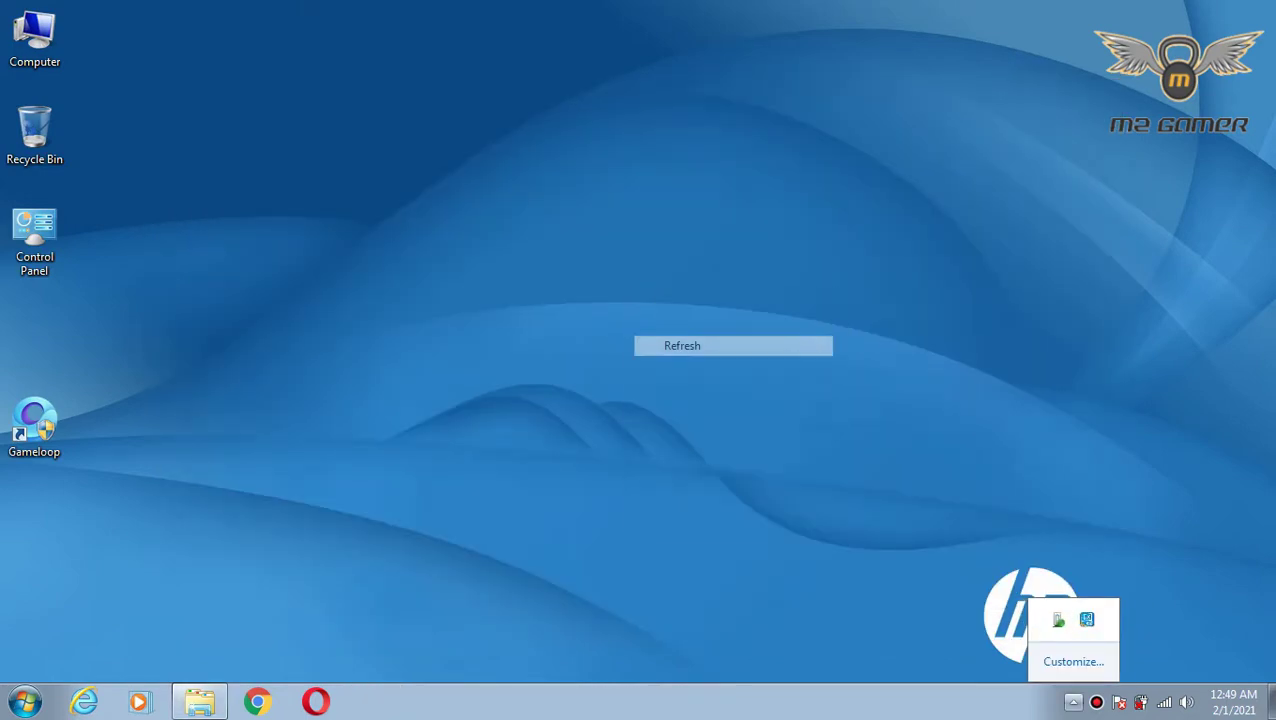
click(199, 702)
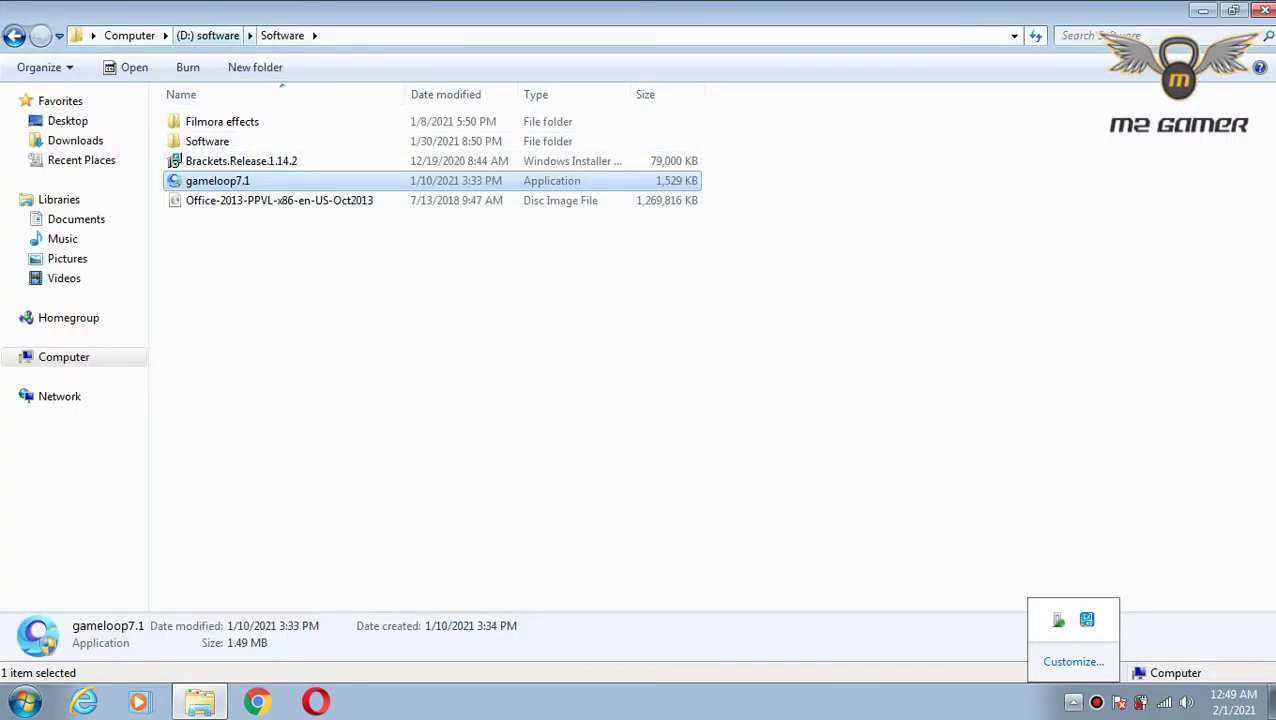
Step: Open C:\Program Files\TxGameAssistant in a restored Explorer window
click(130, 35)
double_click(250, 135)
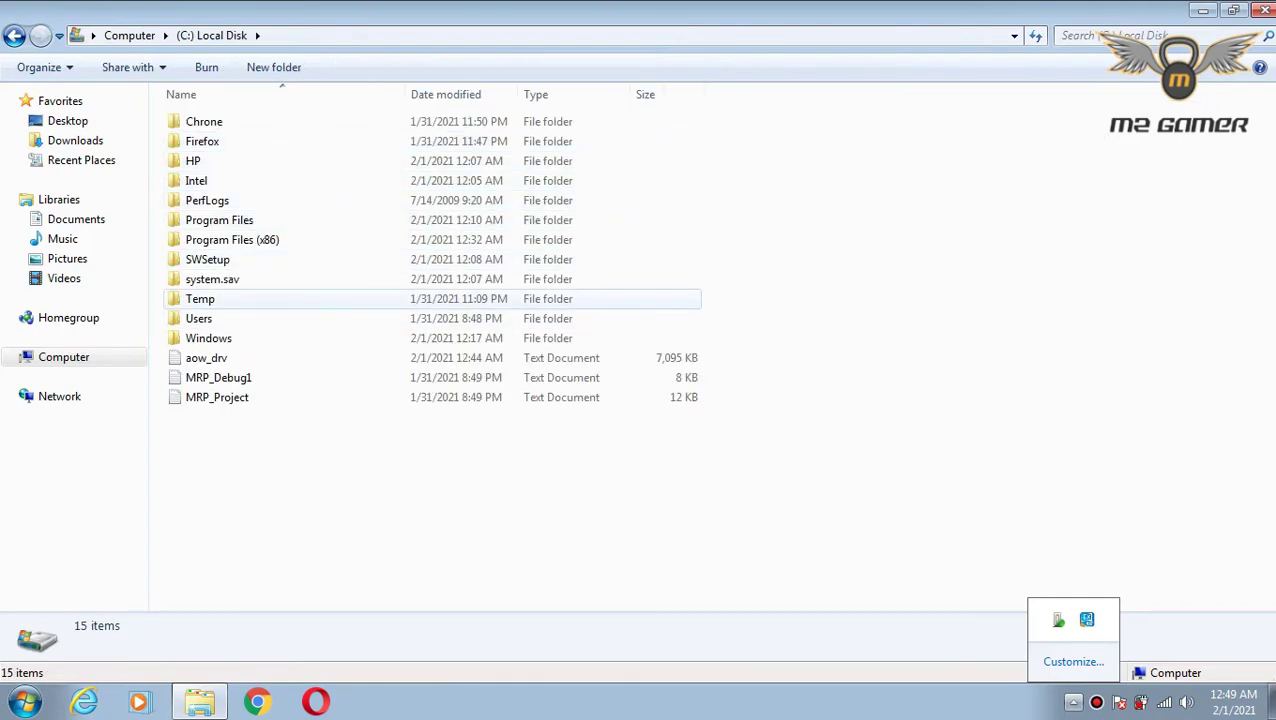
click(219, 220)
double_click(219, 220)
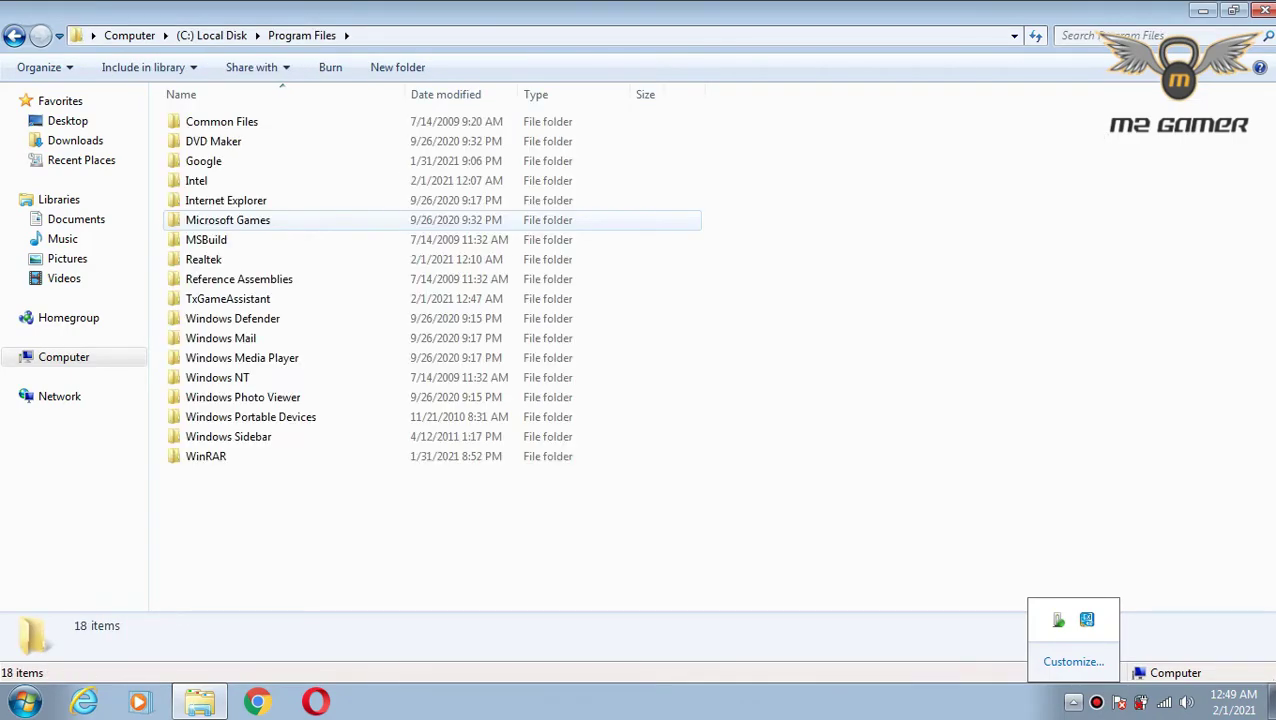
key(super+Down)
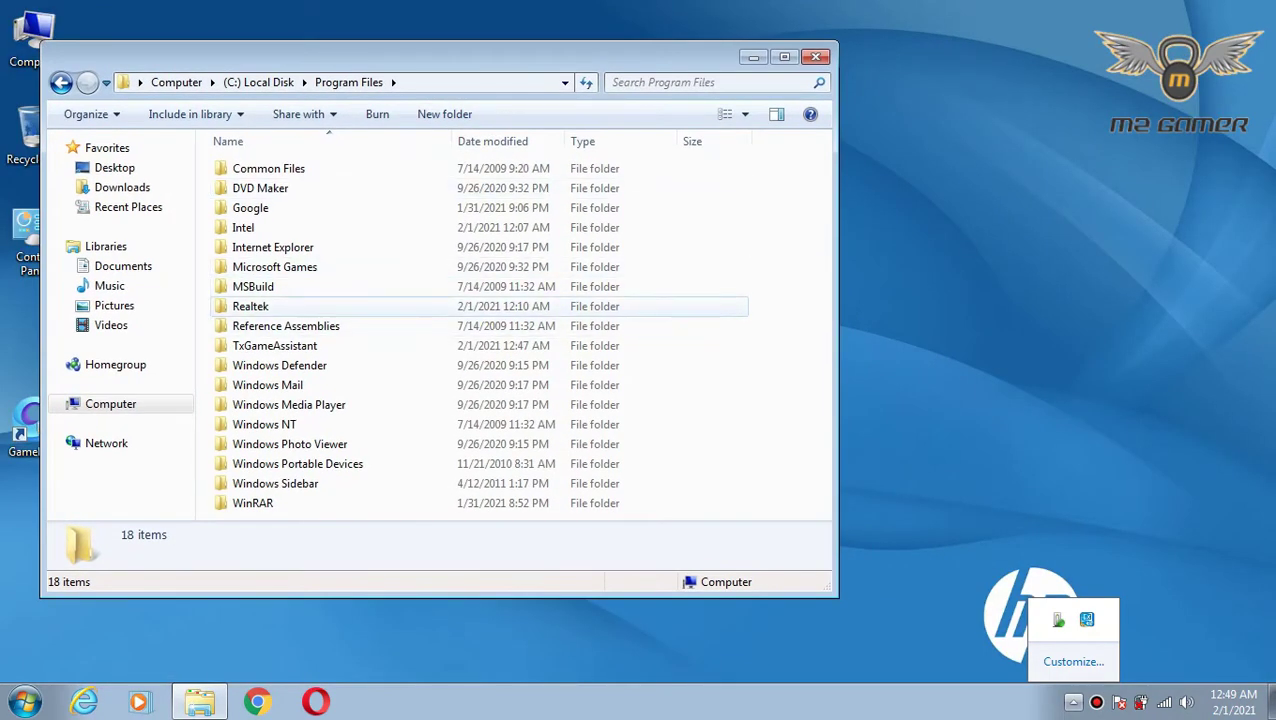
key(super+Up)
key(super+Down)
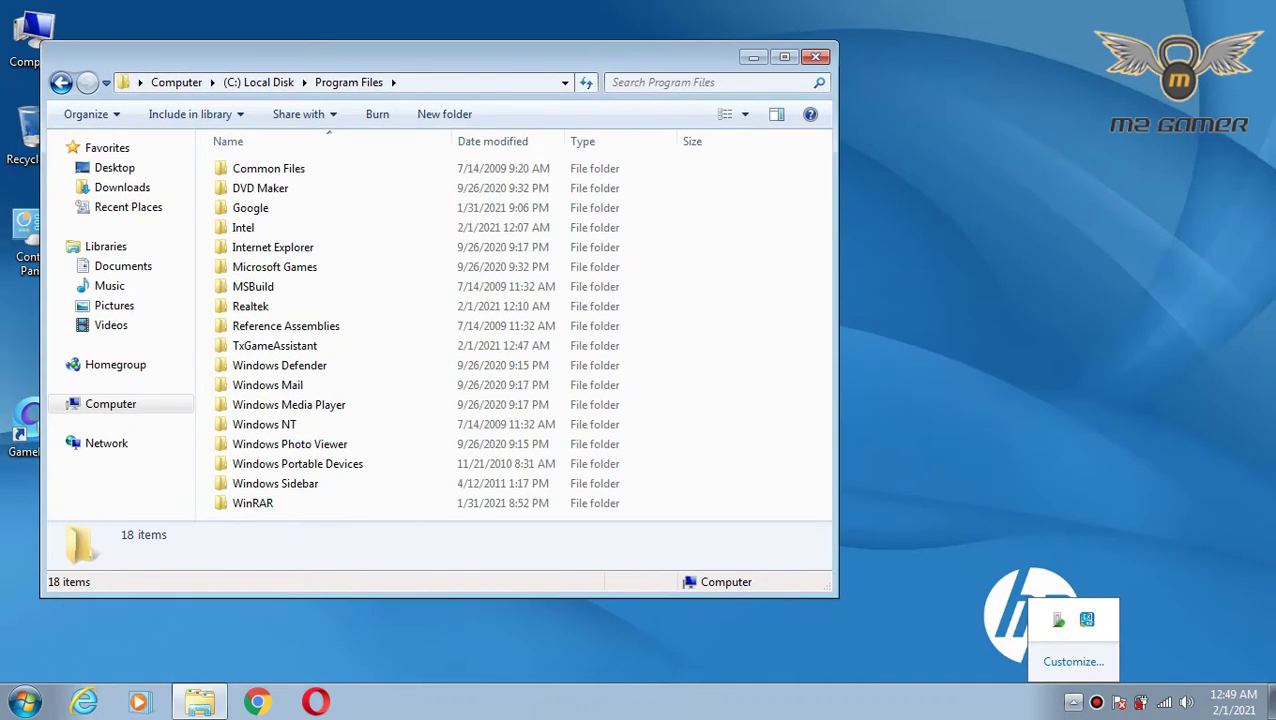
click(260, 345)
double_click(260, 345)
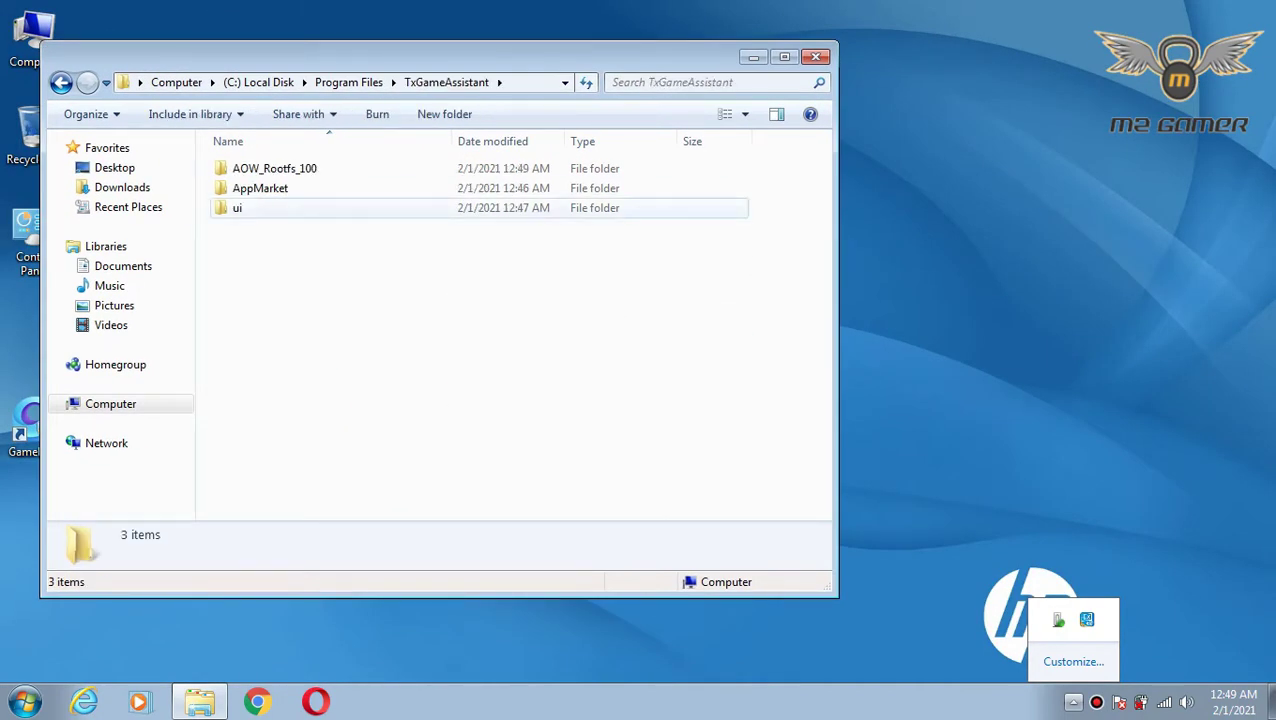
click(349, 82)
drag(440, 56, 484, 44)
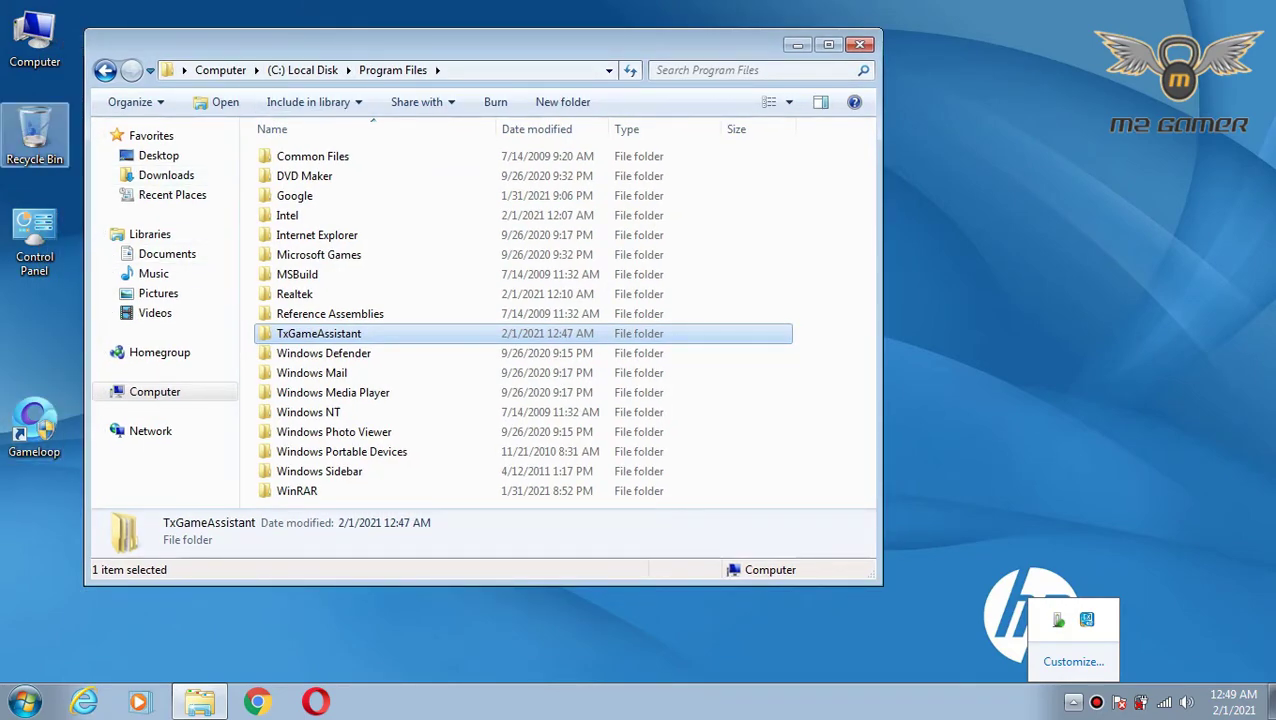
Step: Open E:\My\Games\TxGameAssistant in a second window on the right half
double_click(34, 40)
drag(560, 66, 857, 44)
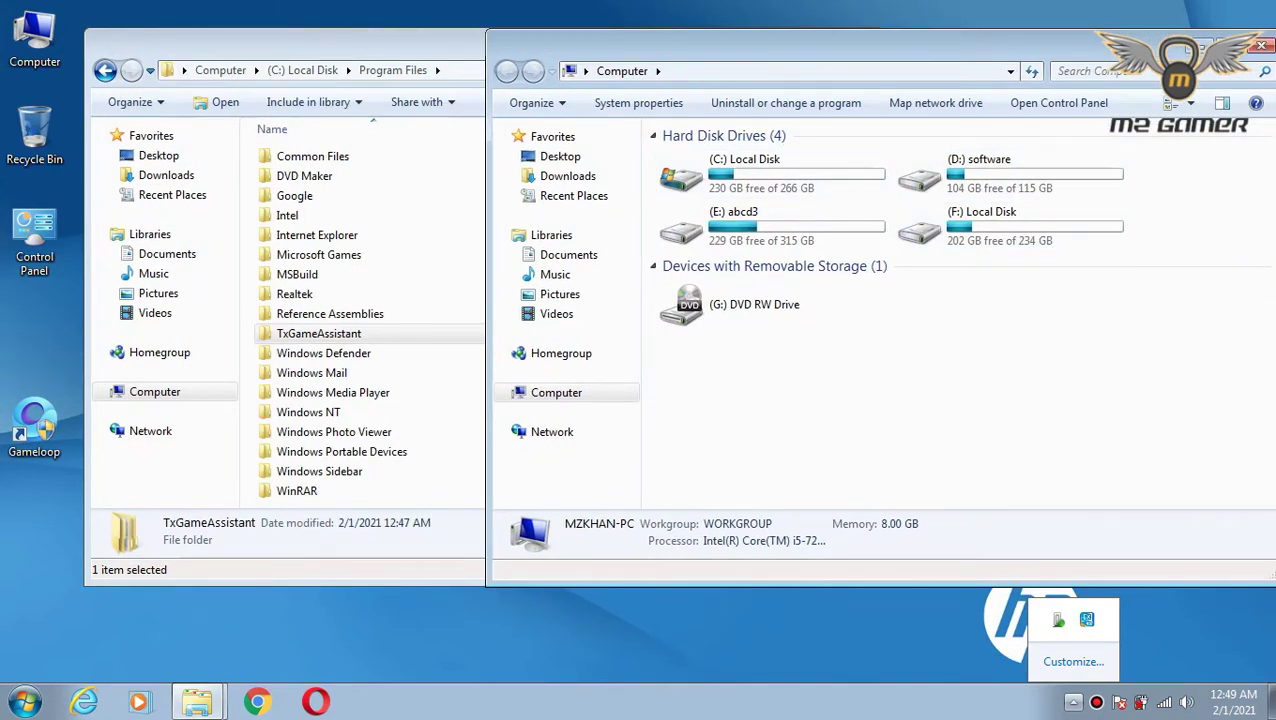
double_click(733, 225)
double_click(690, 176)
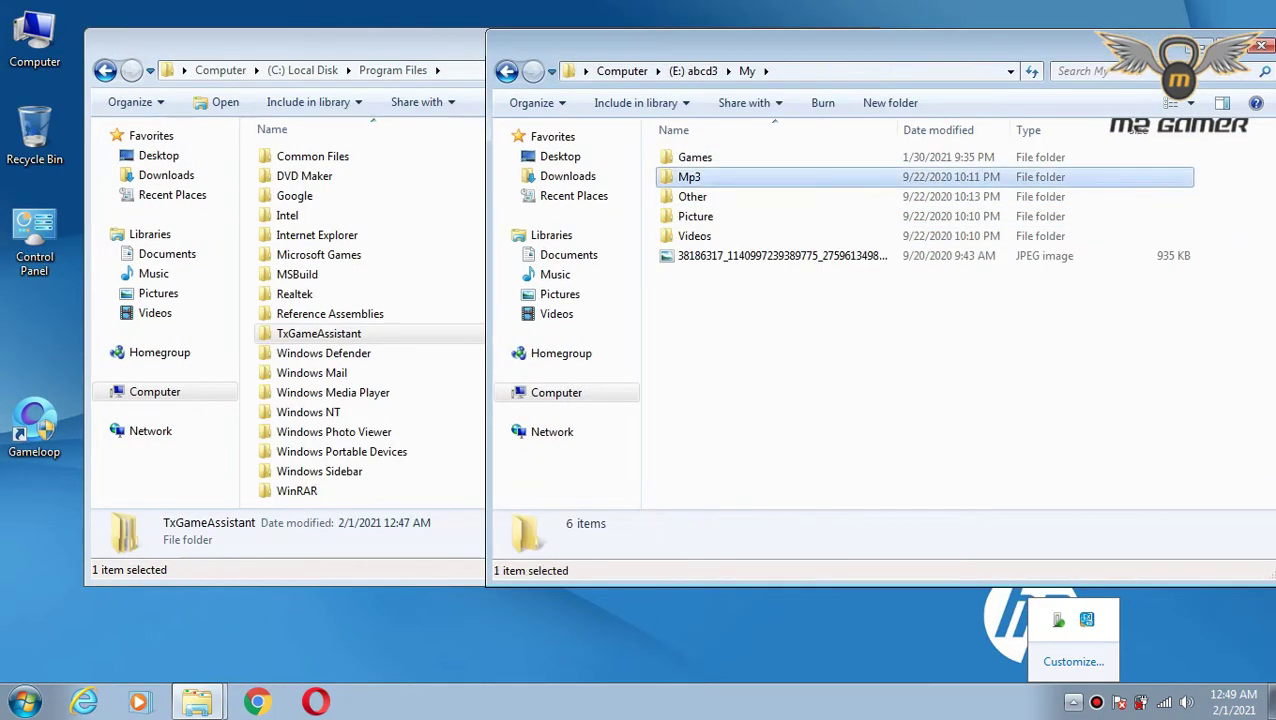
click(506, 70)
double_click(700, 157)
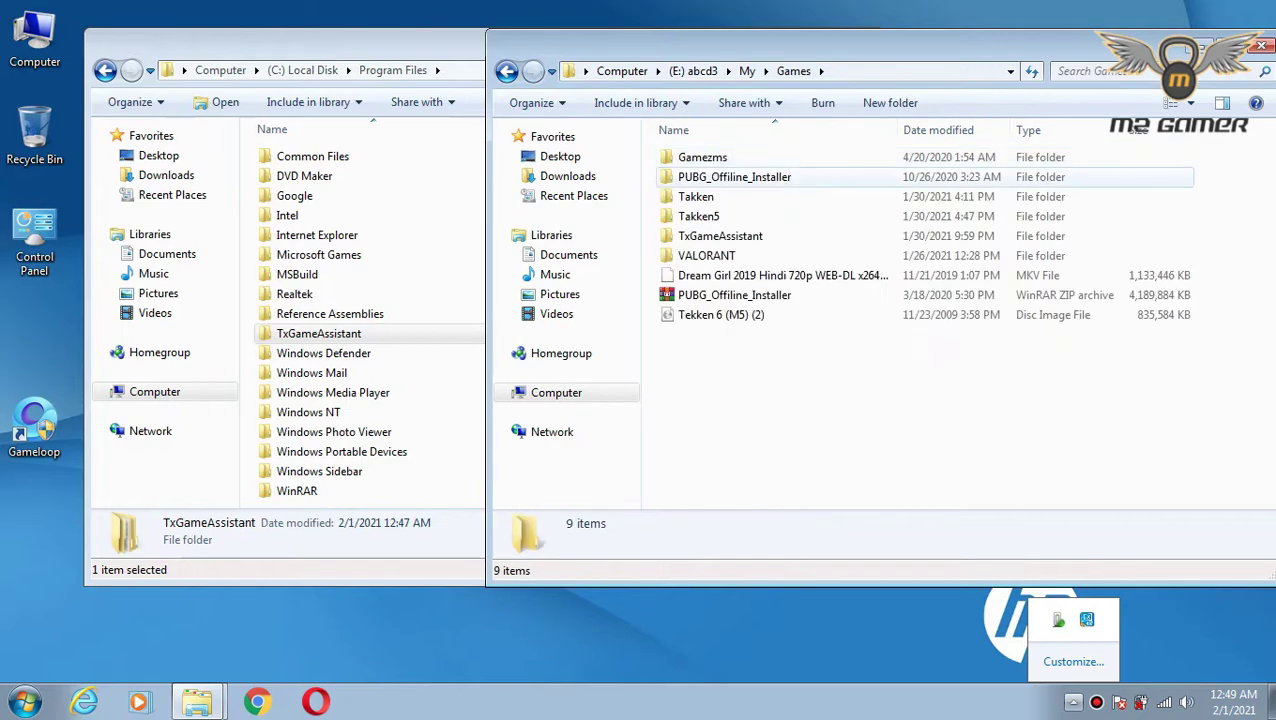
click(735, 177)
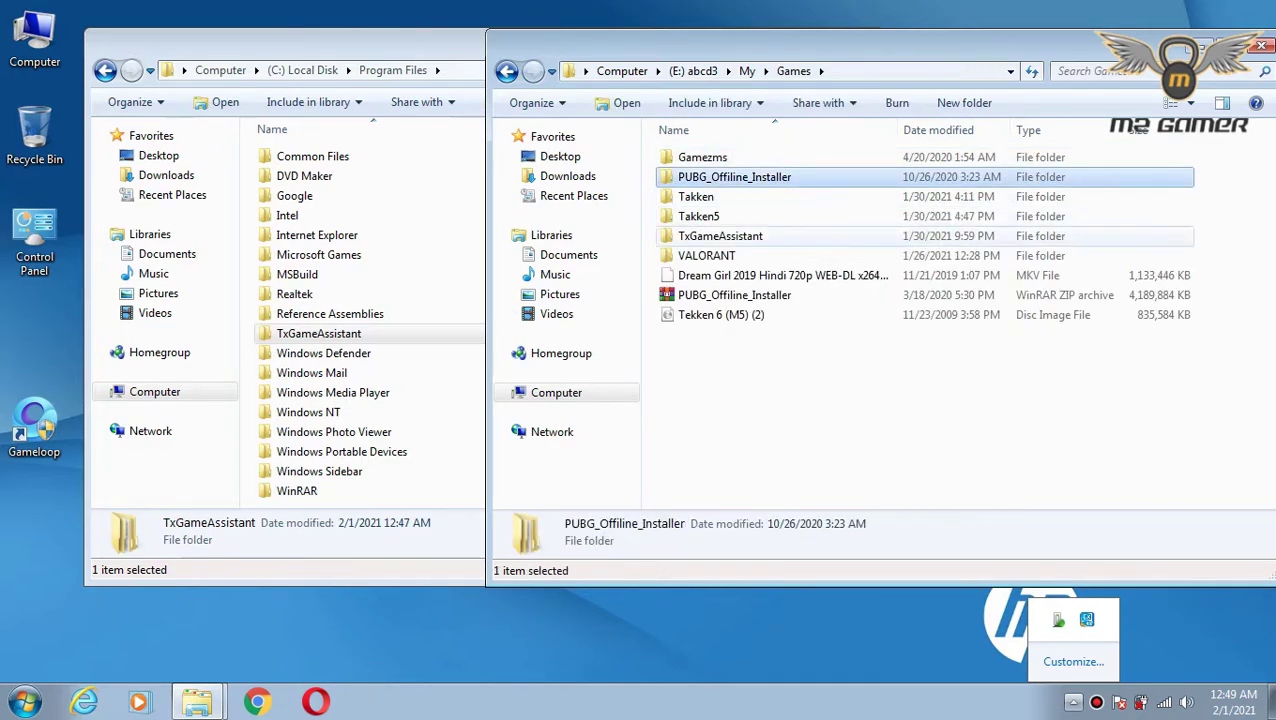
click(720, 236)
right_click(763, 231)
click(790, 240)
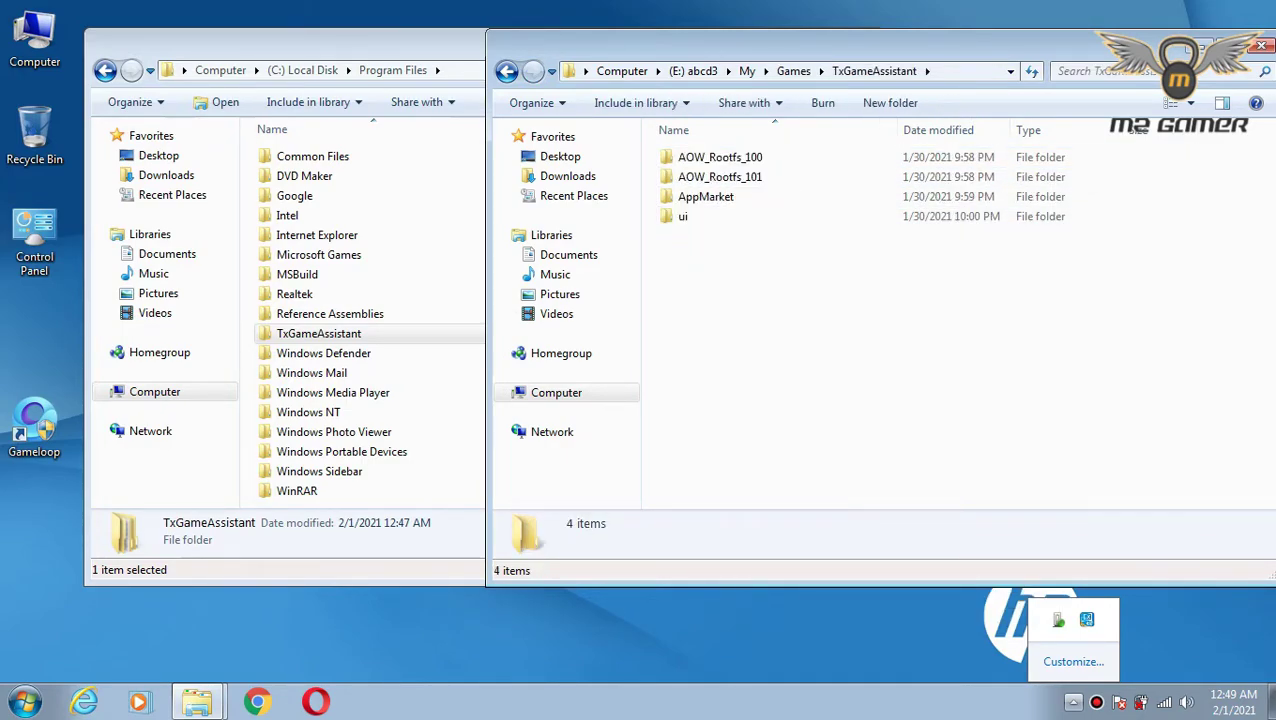
double_click(318, 333)
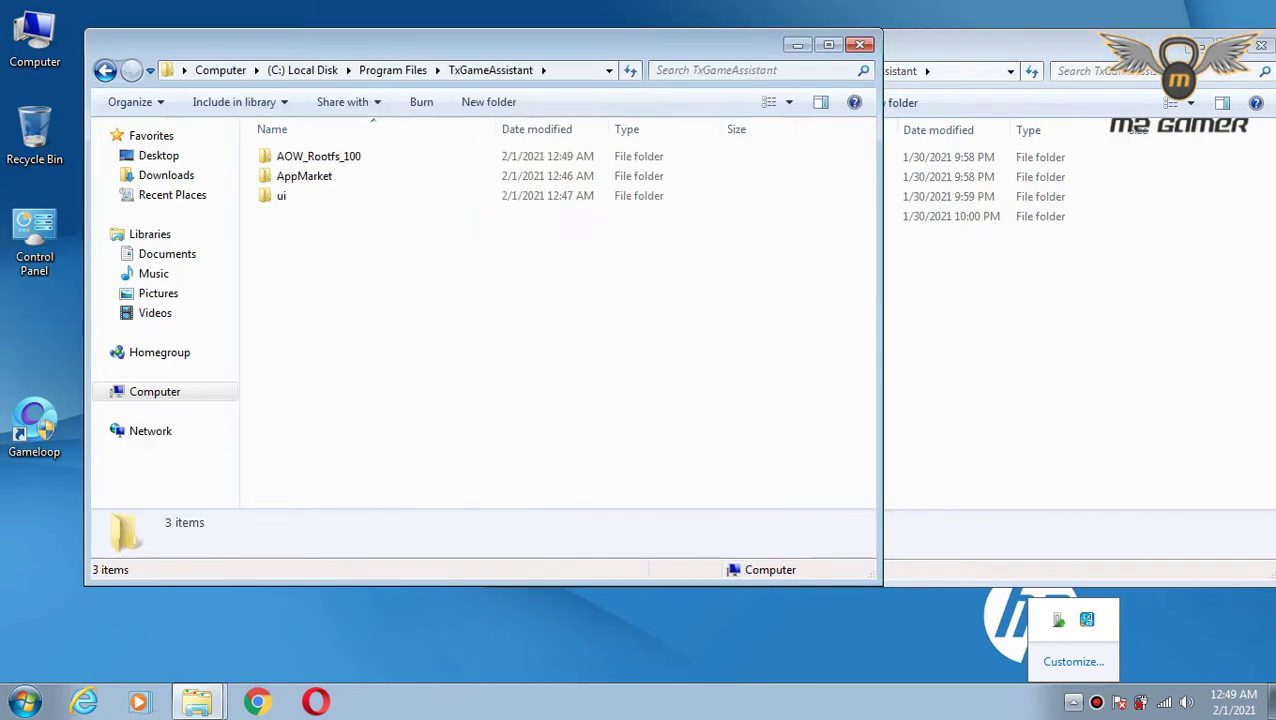
Step: Copy the four backup folders and paste them into Program Files' TxGameAssistant
drag(732, 300, 712, 146)
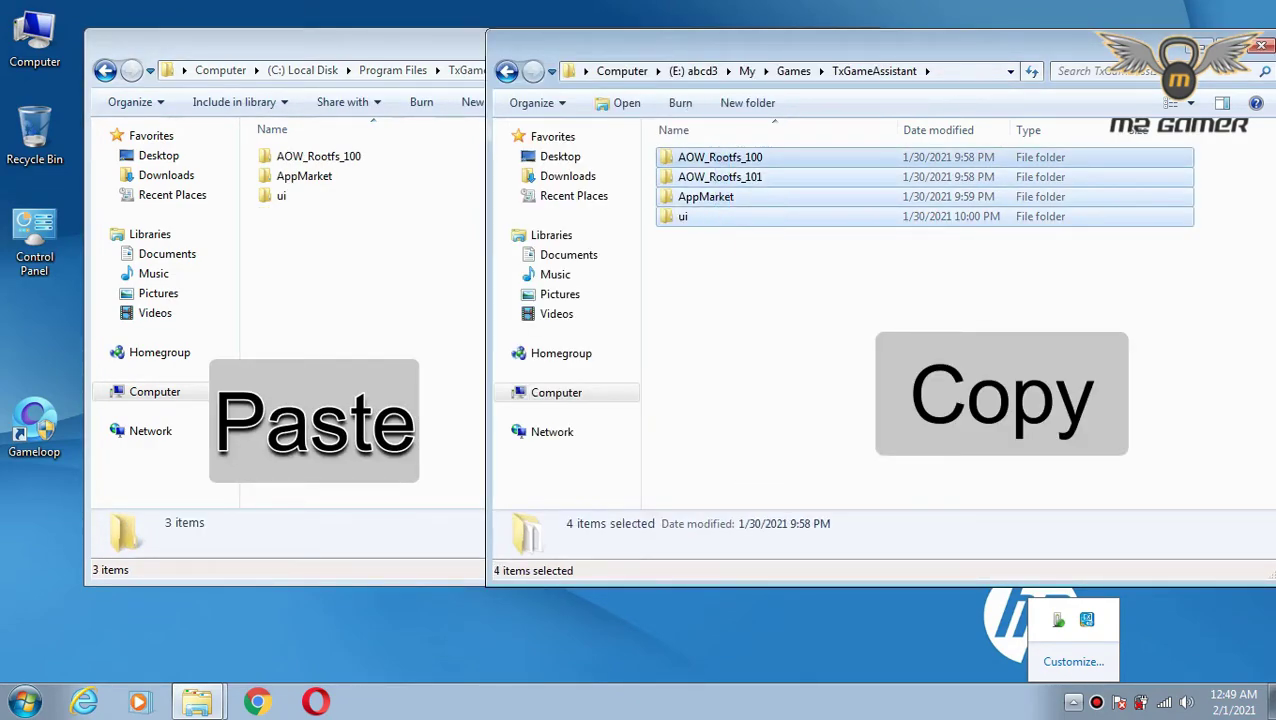
right_click(712, 152)
click(764, 345)
click(550, 330)
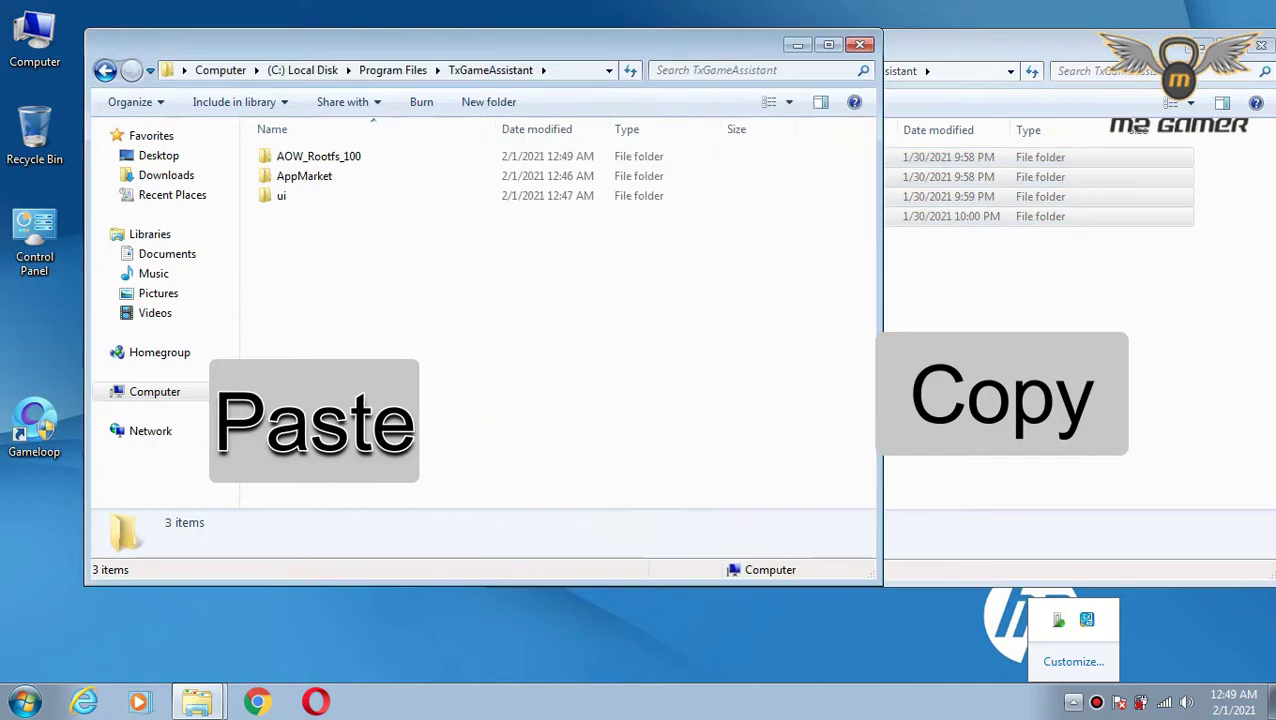
right_click(416, 272)
click(463, 404)
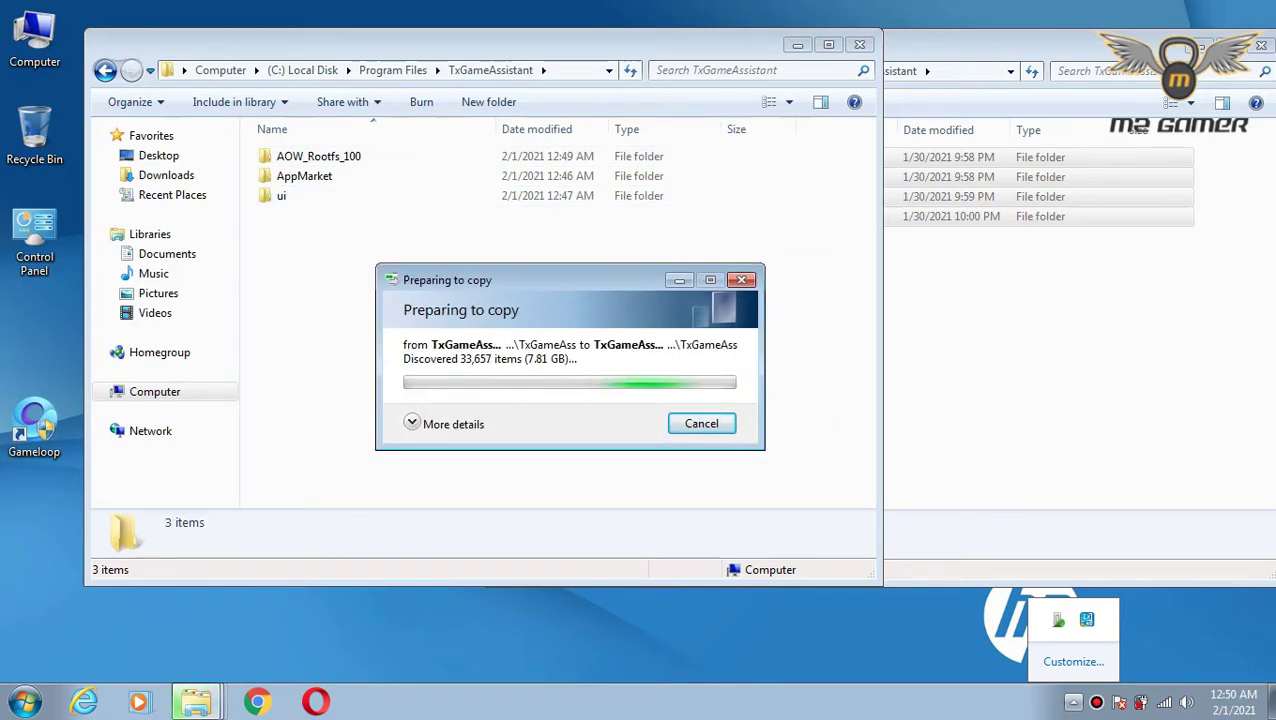
Step: Merge all conflicting folders and replace the existing files
key(alt+d)
key(Return)
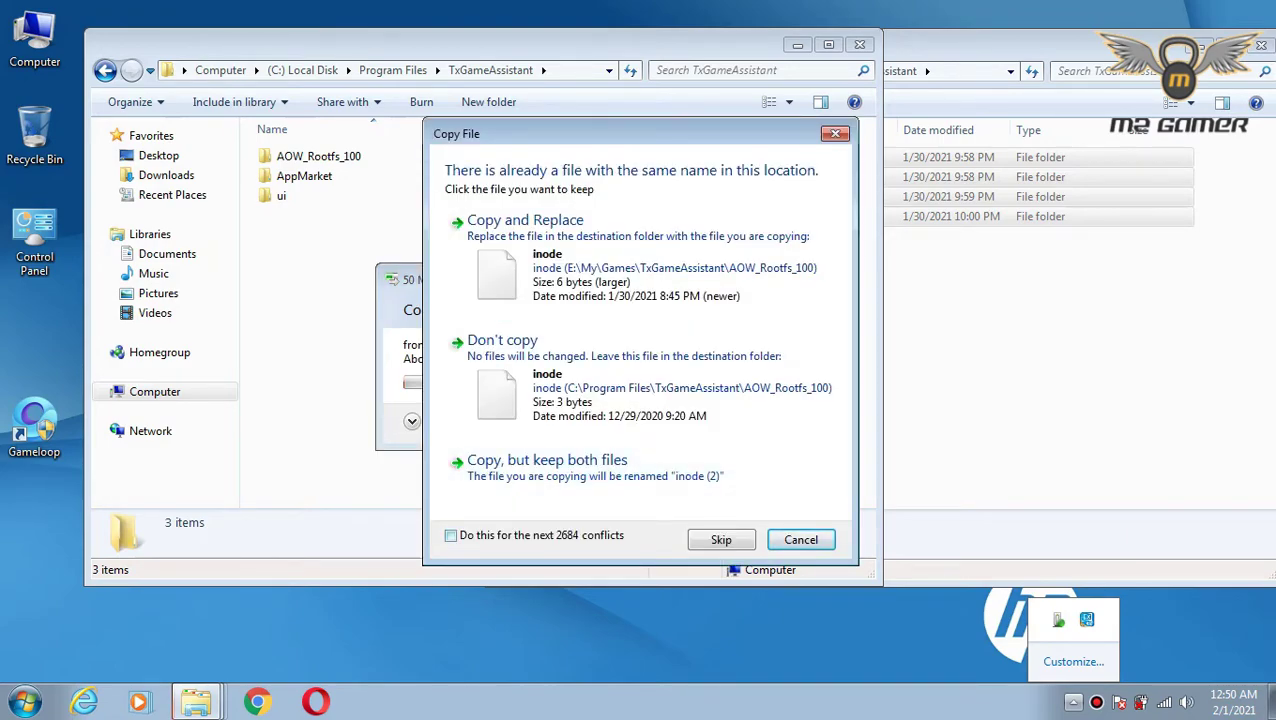
click(525, 220)
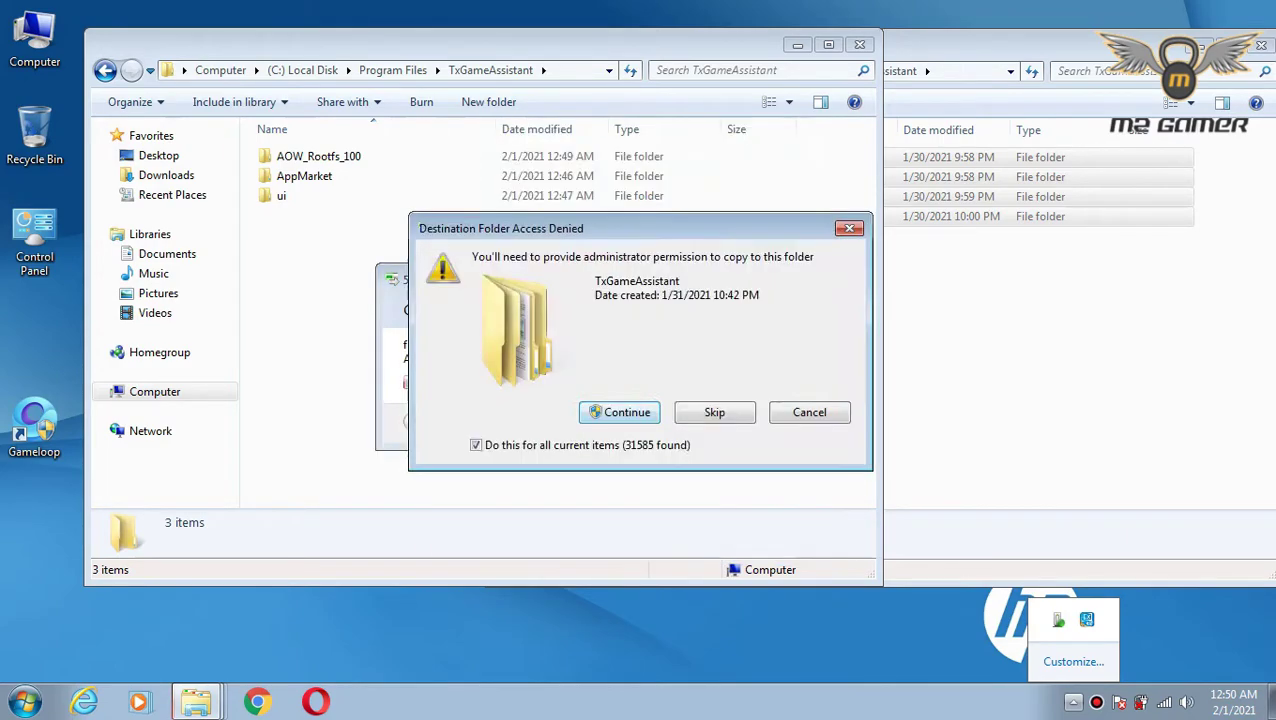
Step: Grant administrator permission, let the copy finish, then refresh the desktop
click(541, 410)
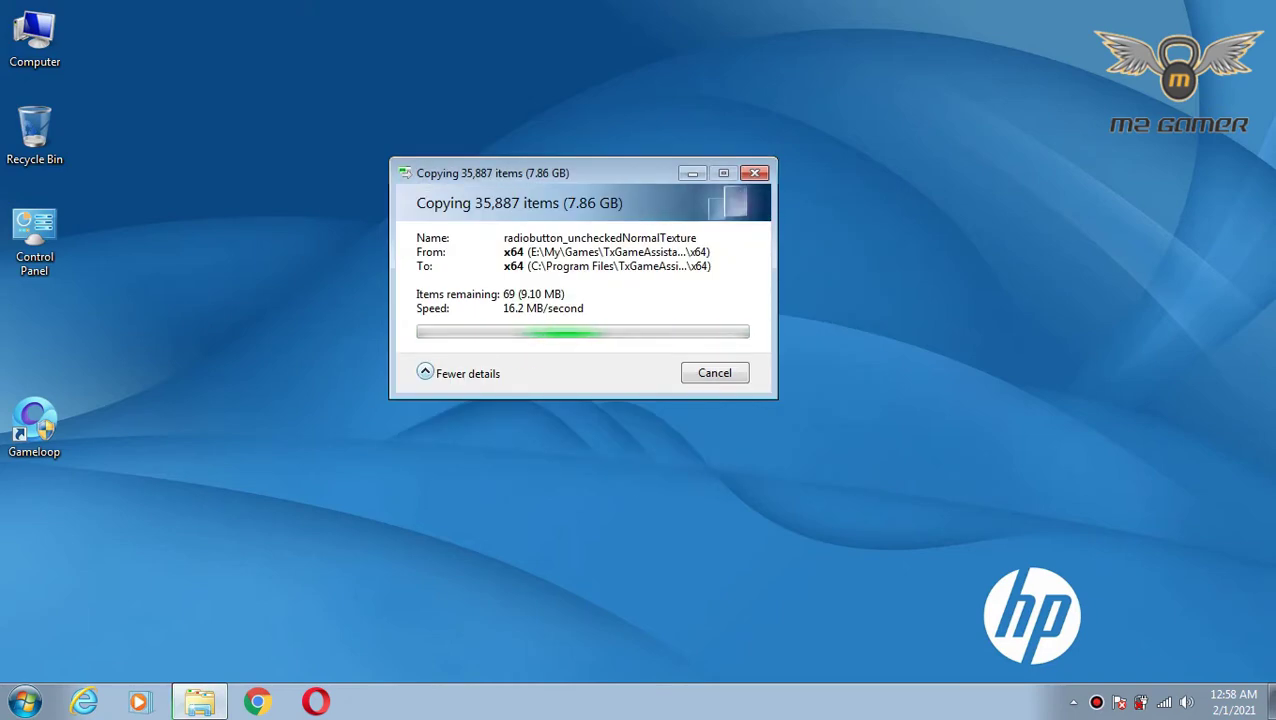
right_click(838, 122)
click(900, 174)
right_click(571, 233)
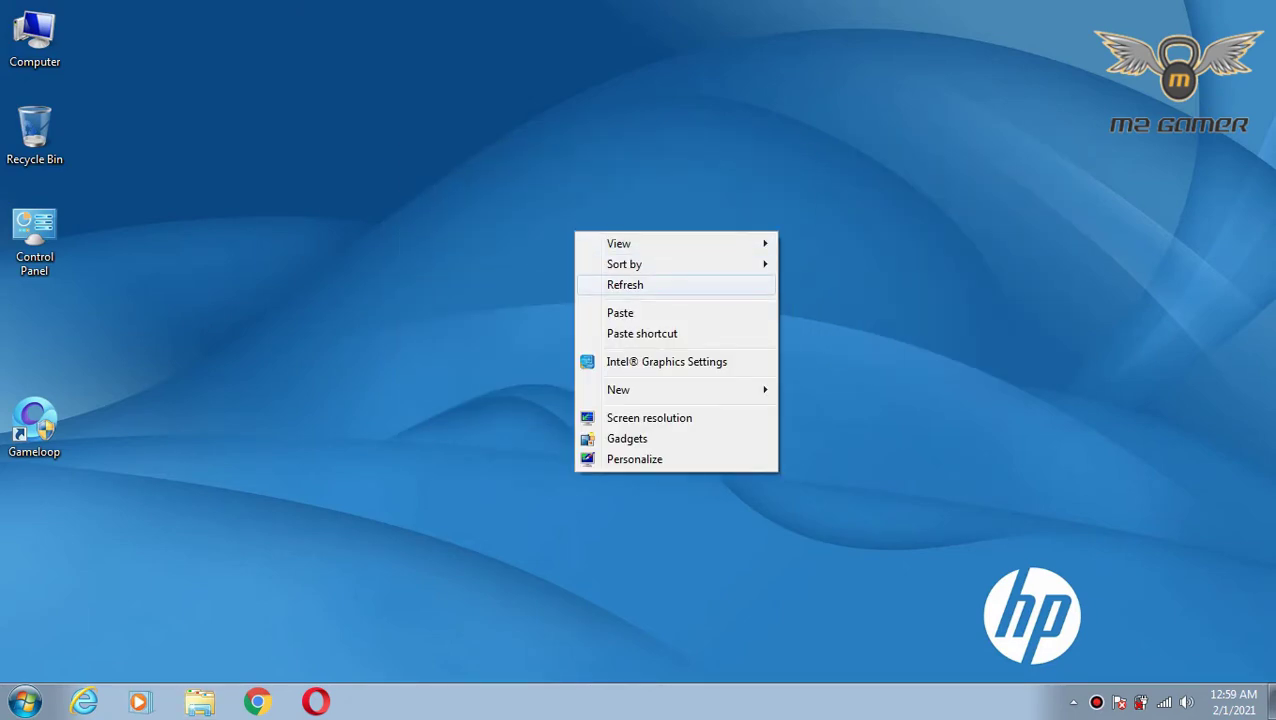
click(34, 425)
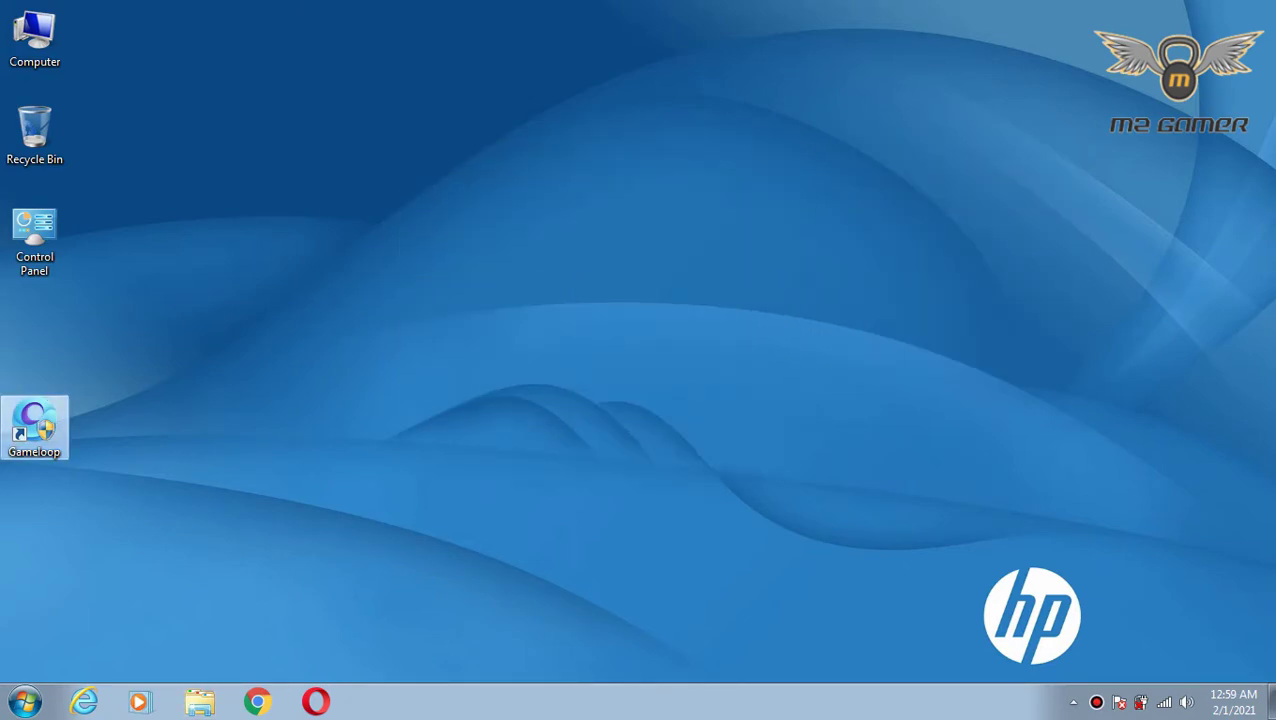
Step: Launch Gameloop, start PUBG MOBILE, and dismiss the lobby notice after loading
key(Return)
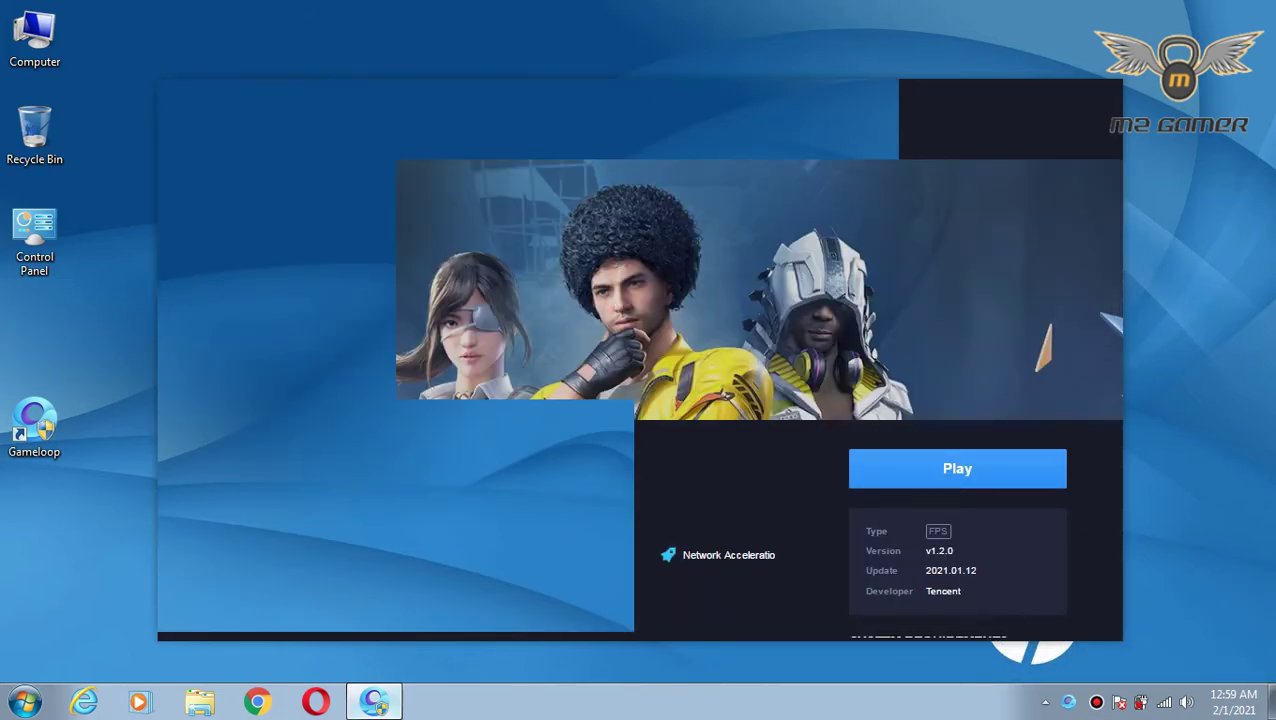
right_click(374, 701)
click(432, 701)
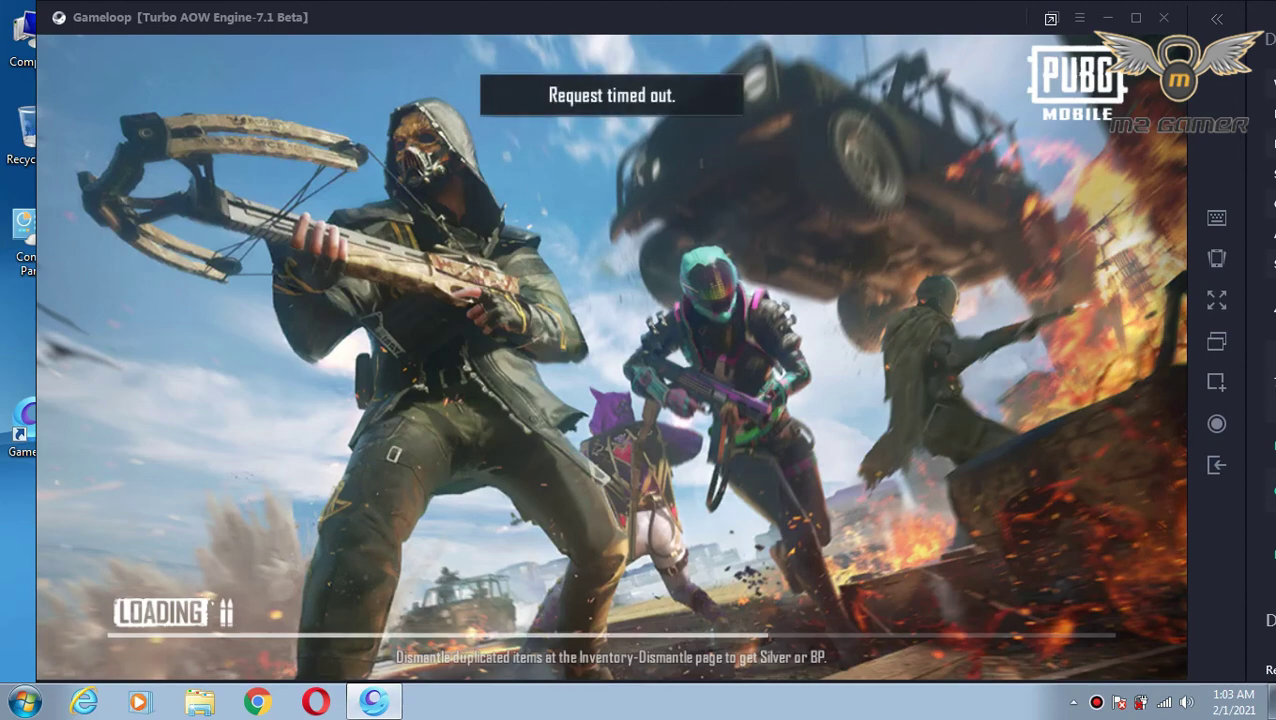
key(Escape)
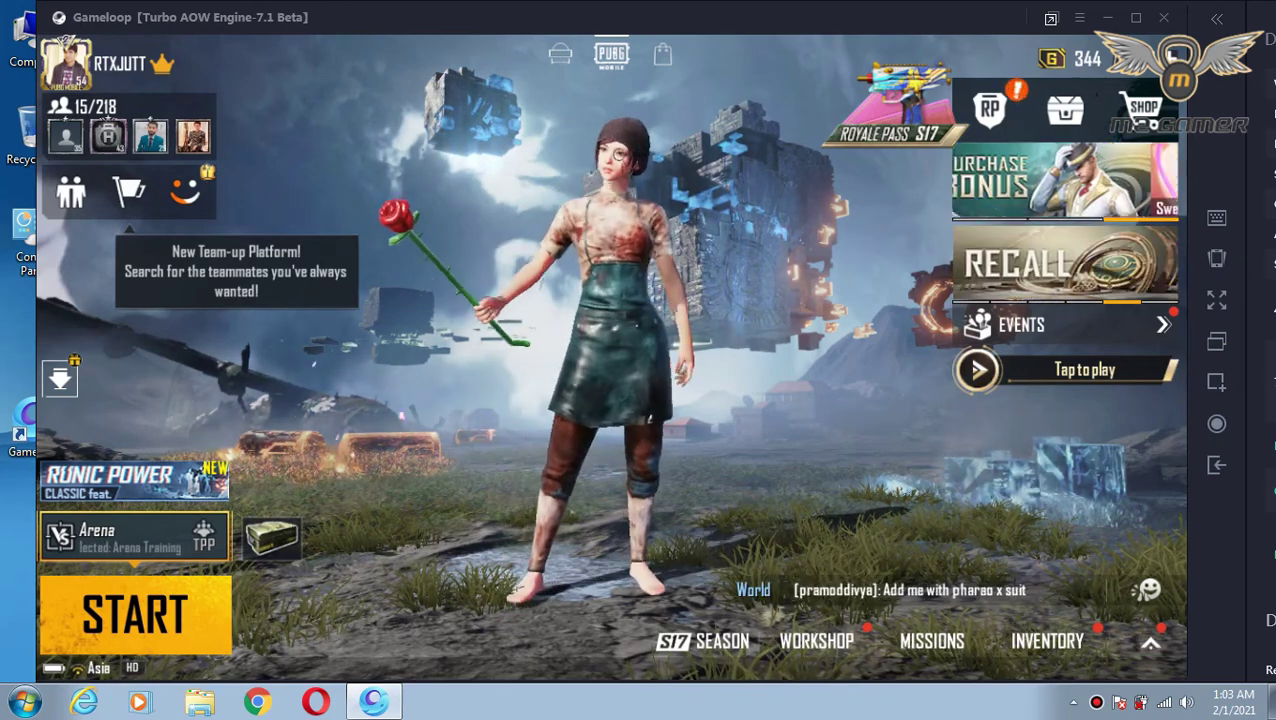
click(1097, 702)
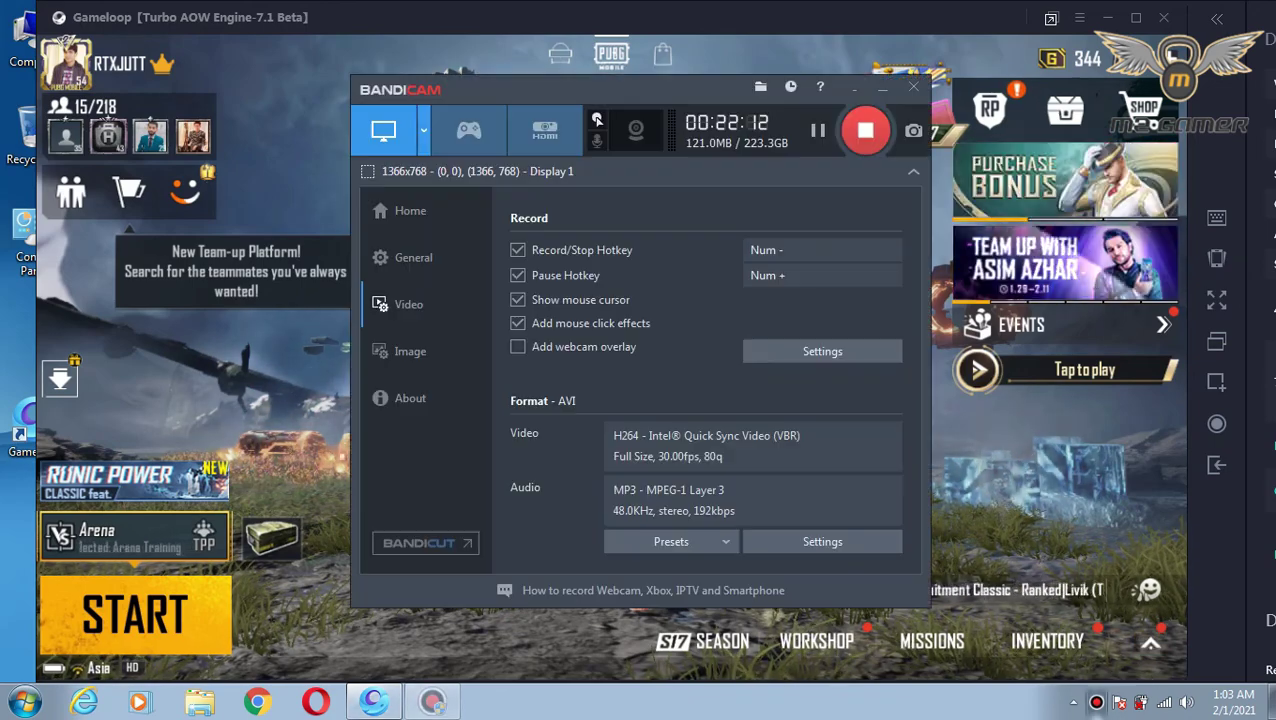